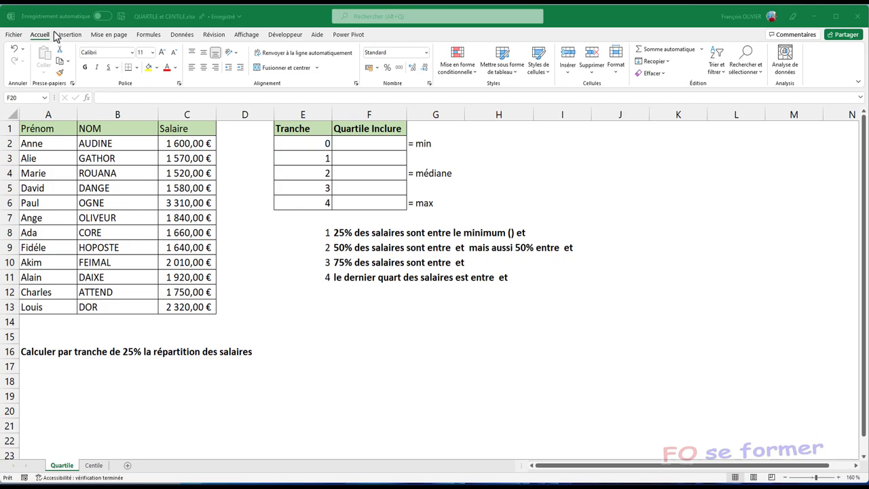
Check the account page in the File view, then show the Statistiques list under Formules > Plus de fonctions.
left_click(14, 35)
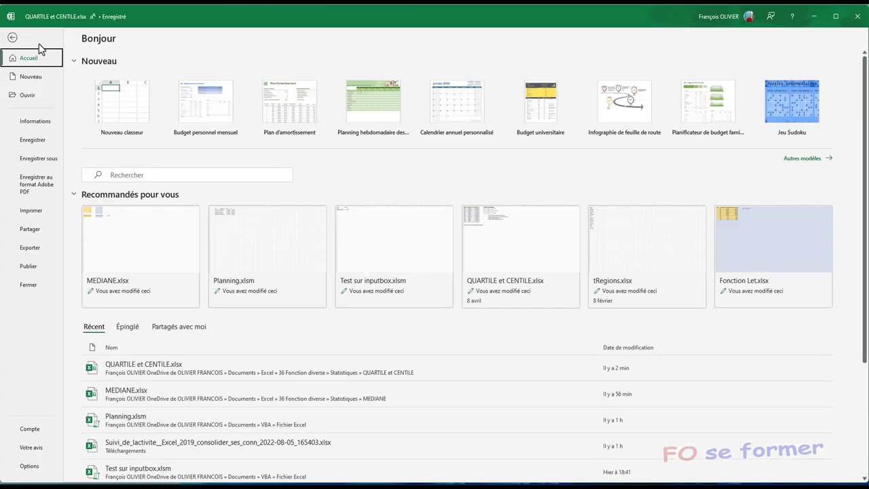
left_click(39, 431)
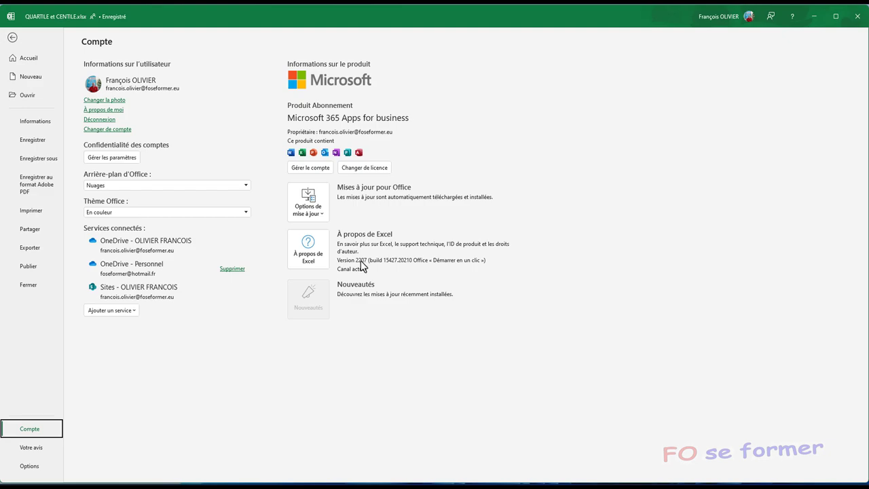
left_click(12, 41)
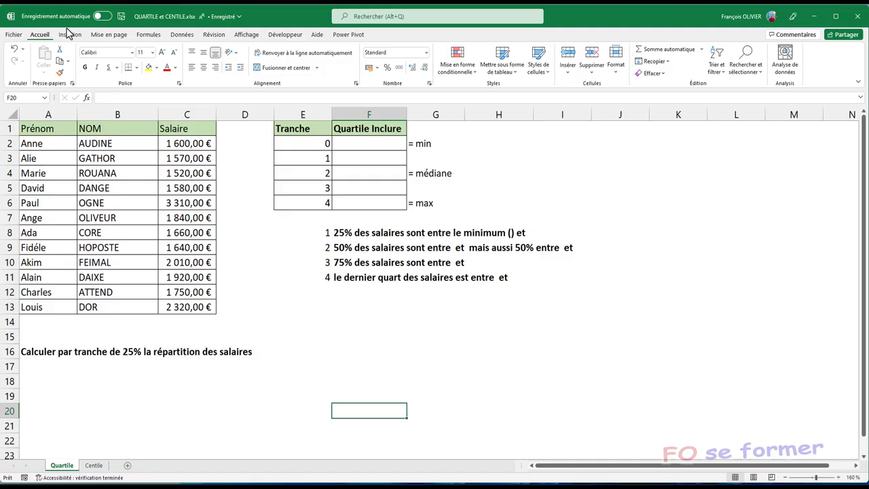
left_click(149, 34)
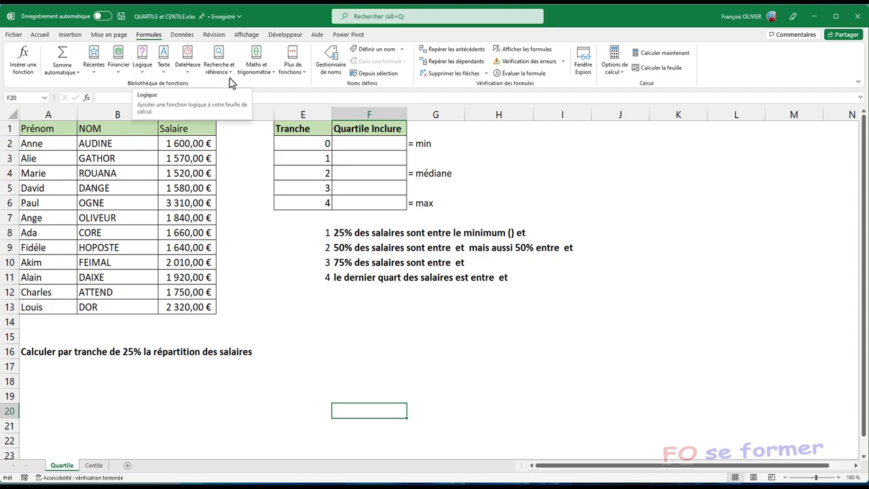
left_click(293, 70)
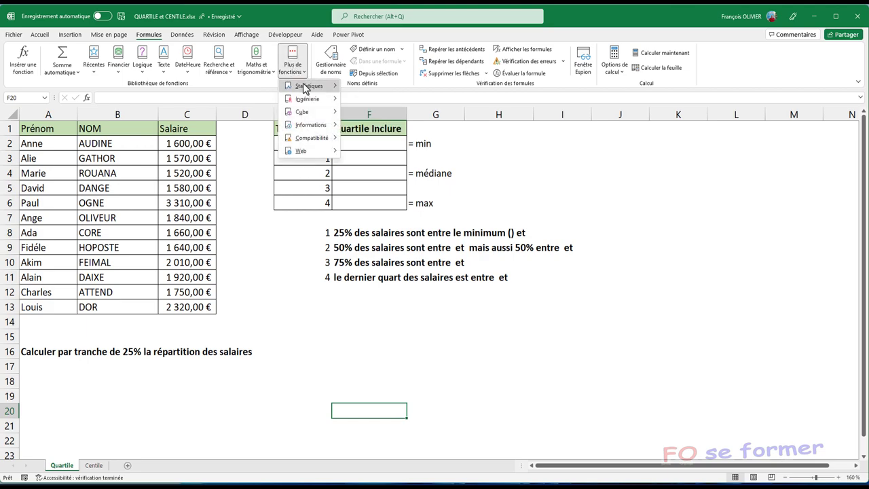
mouse_move(309, 86)
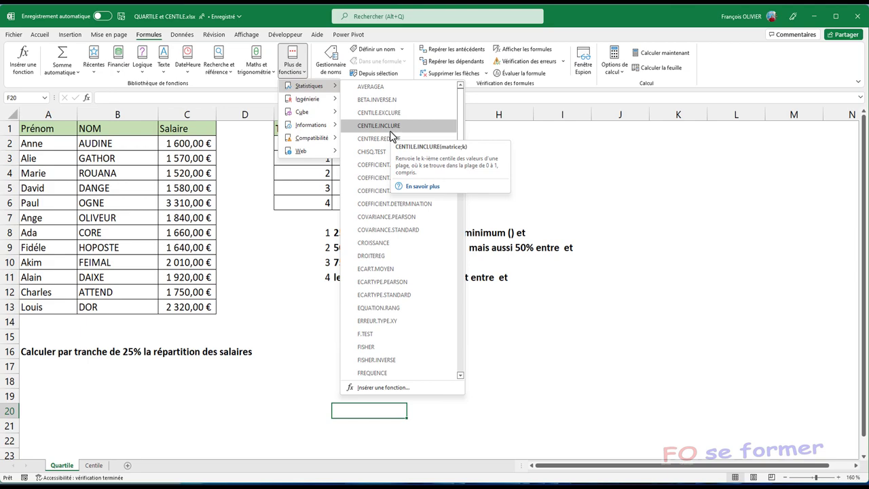
Scroll the Statistiques list down to QUARTILE.INCLURE and close it without inserting anything.
scroll(406, 252, "down", 5)
scroll(410, 253, "down", 5)
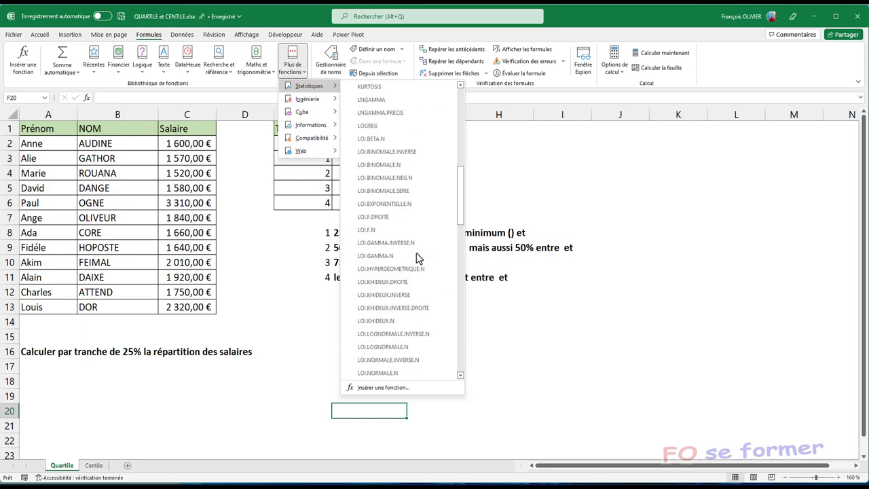
scroll(416, 253, "down", 5)
scroll(417, 260, "down", 5)
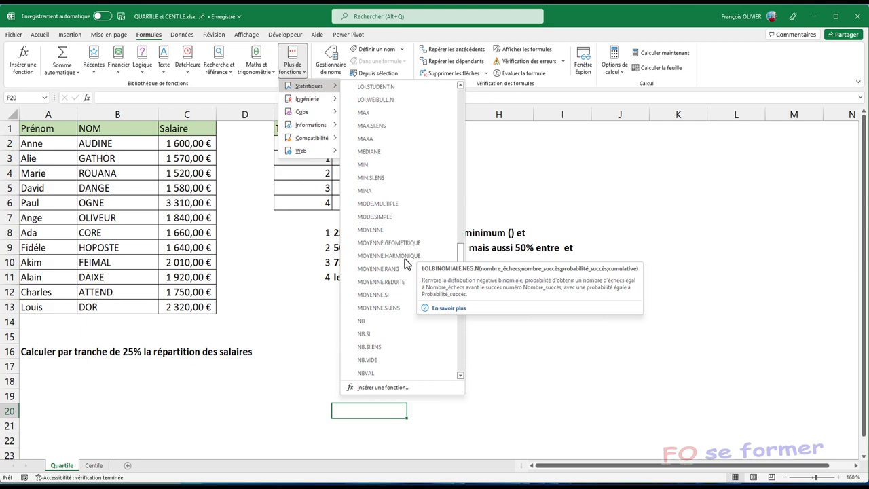
scroll(408, 262, "down", 5)
scroll(405, 262, "down", 2)
scroll(404, 266, "down", 2)
scroll(402, 270, "down", 2)
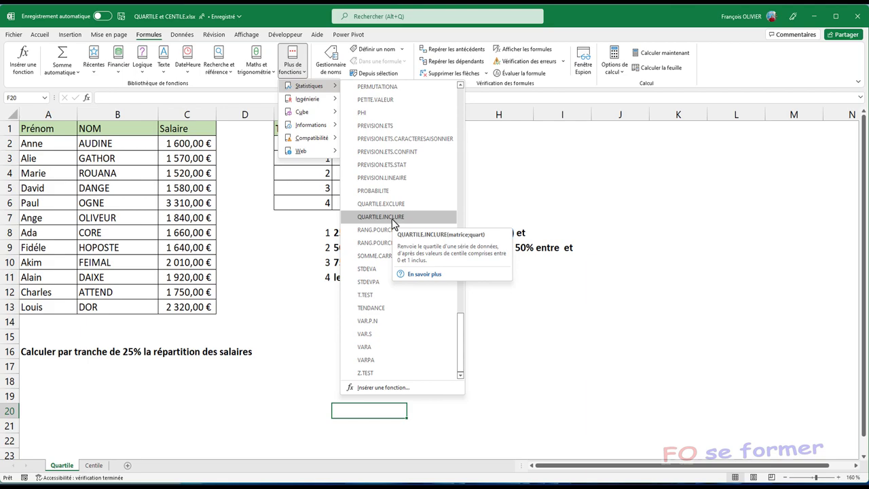
left_click(250, 389)
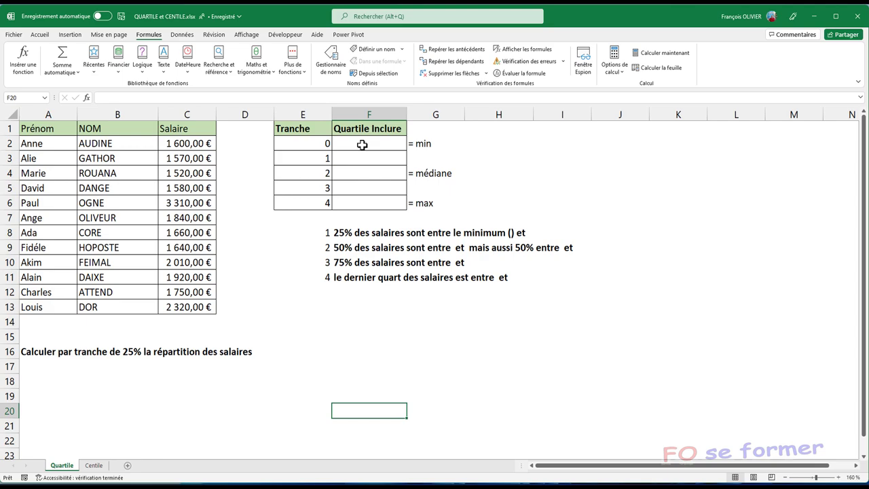
Start a QUARTILE.INCLURE formula in F2, comparing it with QUARTILE in the autocomplete suggestions.
left_click(361, 144)
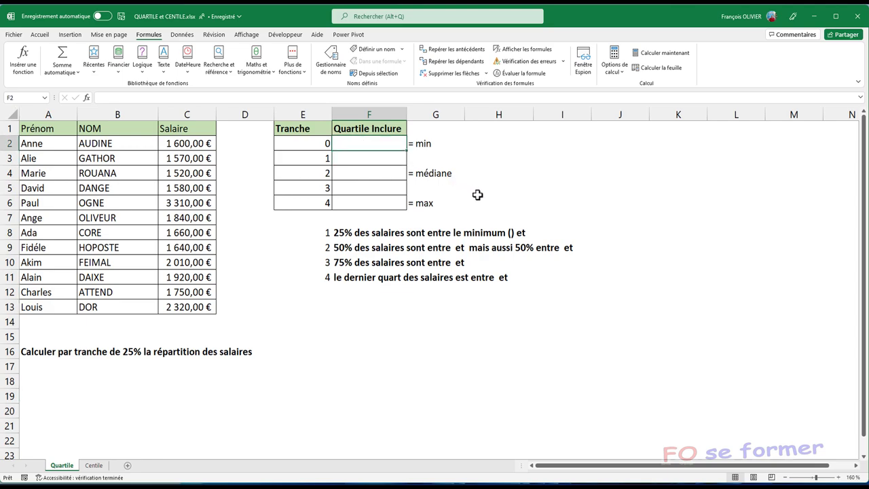
type("=")
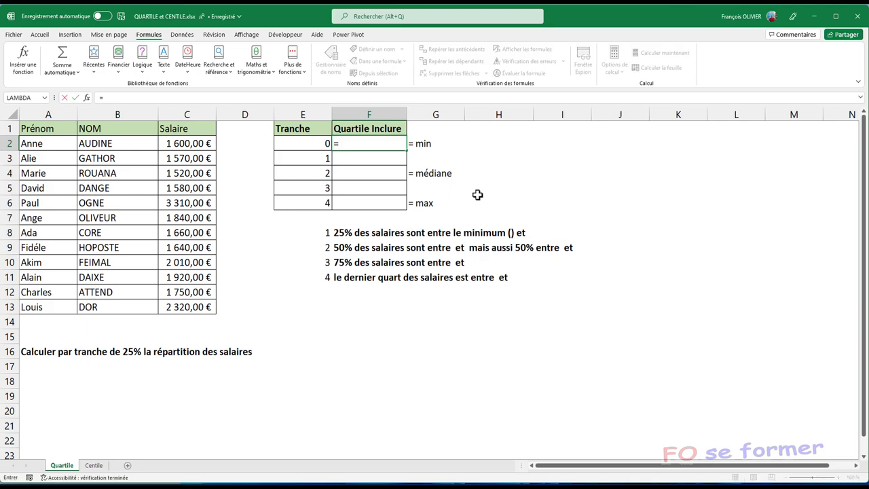
type("q")
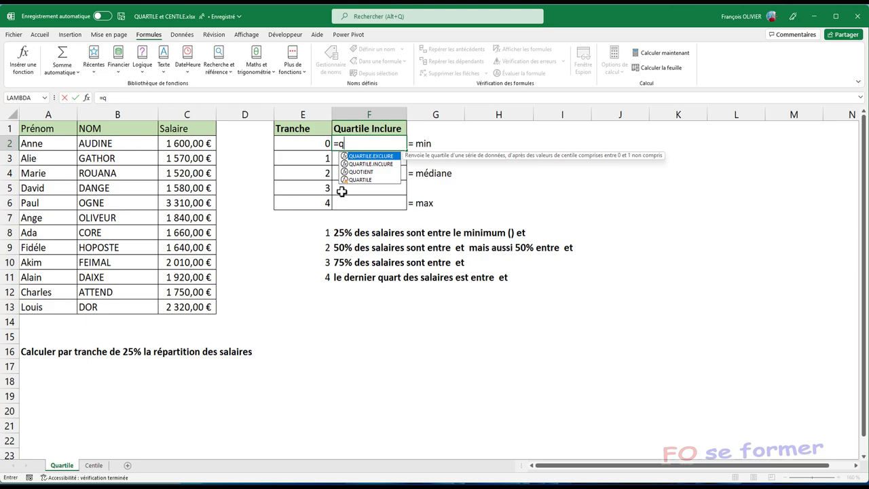
left_click(389, 183)
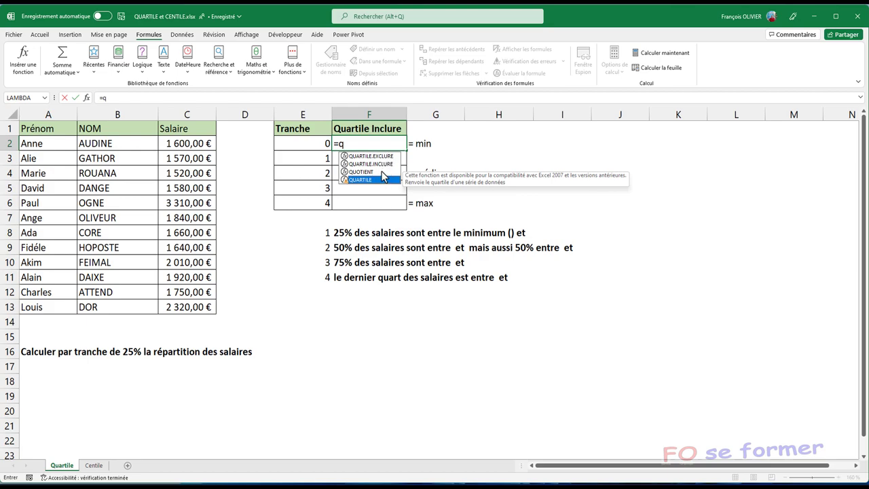
left_click(382, 165)
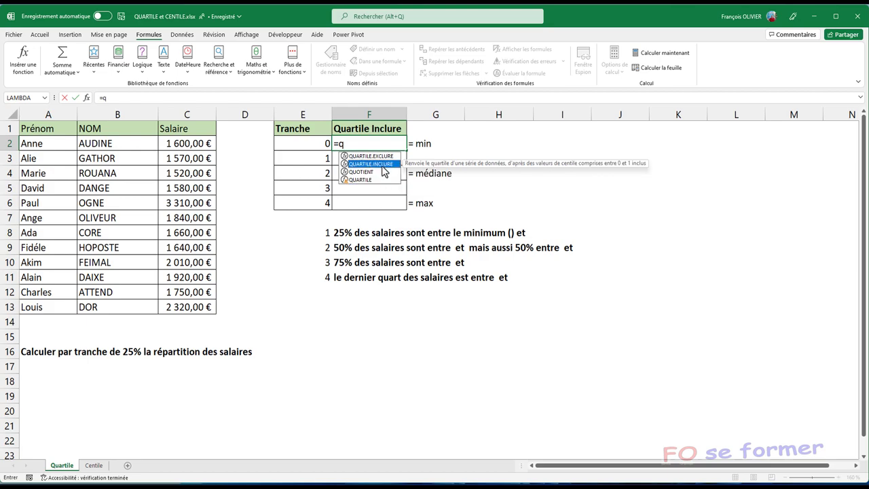
double_click(384, 170)
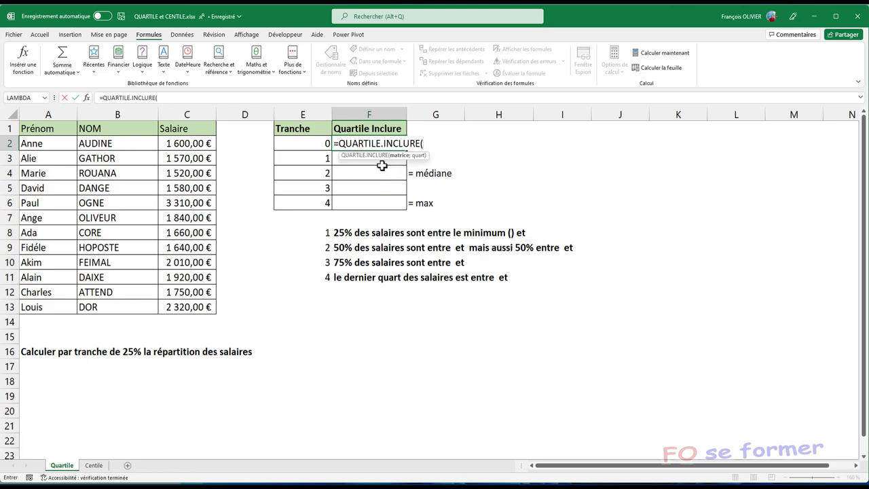
Complete F2 as =QUARTILE.INCLURE(C2:C13;E2), giving 1 520,00 €, and highlight the minimum-salary row.
left_click(88, 97)
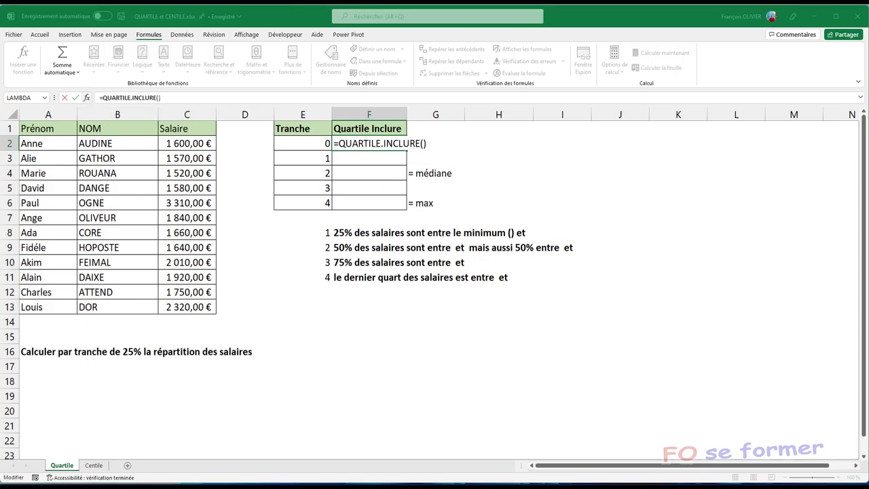
mouse_move(754, 249)
left_mouse_down()
mouse_move(604, 237)
mouse_move(579, 254)
left_mouse_up()
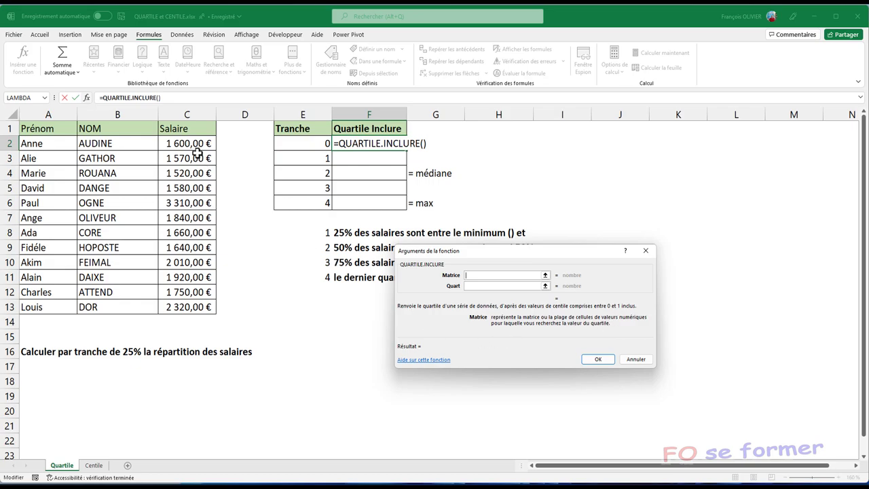
mouse_move(187, 143)
left_mouse_down()
mouse_move(172, 178)
mouse_move(193, 306)
left_mouse_up()
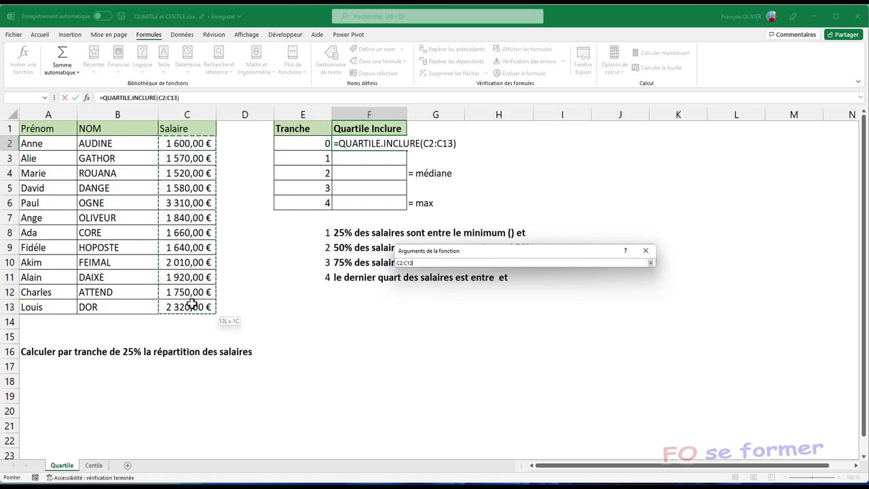
left_click_drag(193, 306, 193, 306)
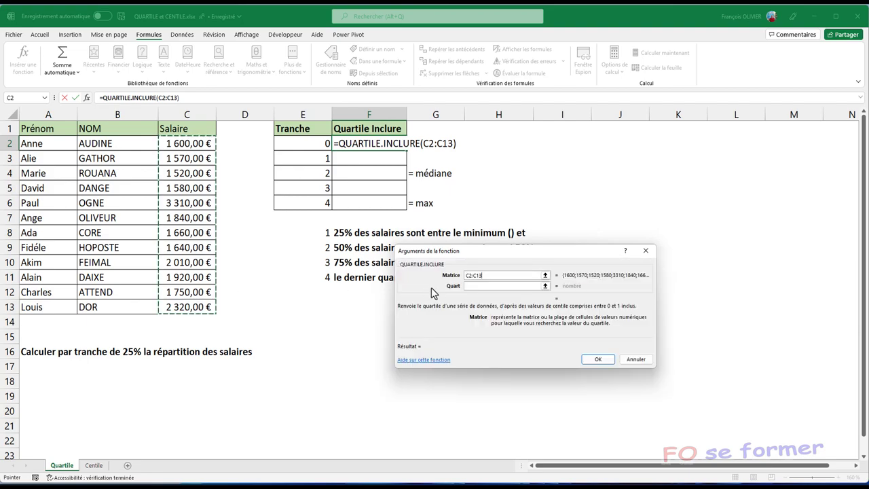
left_click(470, 287)
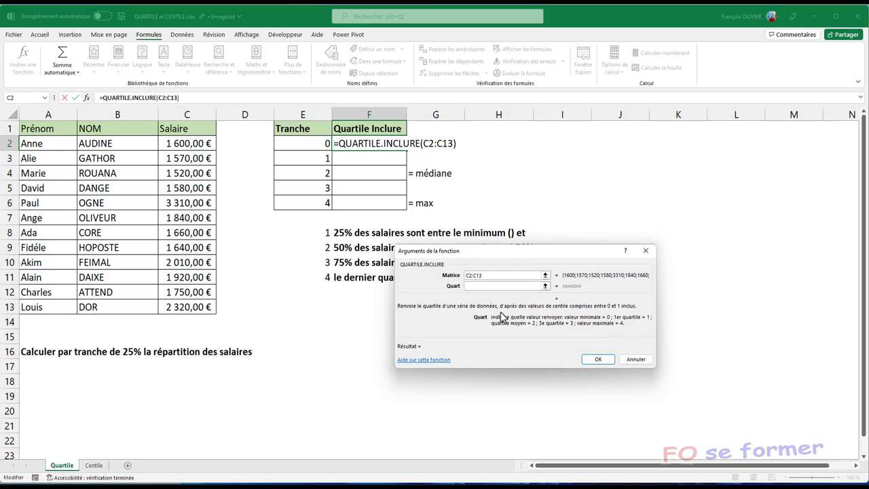
left_click(311, 142)
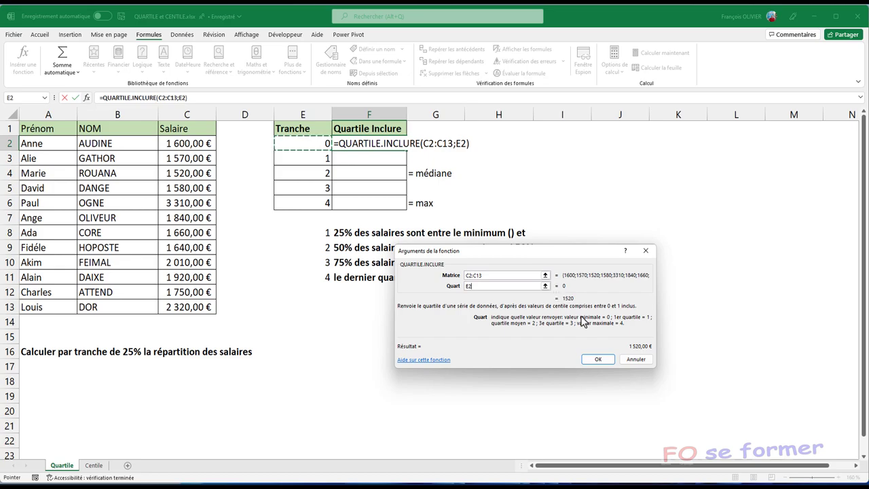
left_click(598, 360)
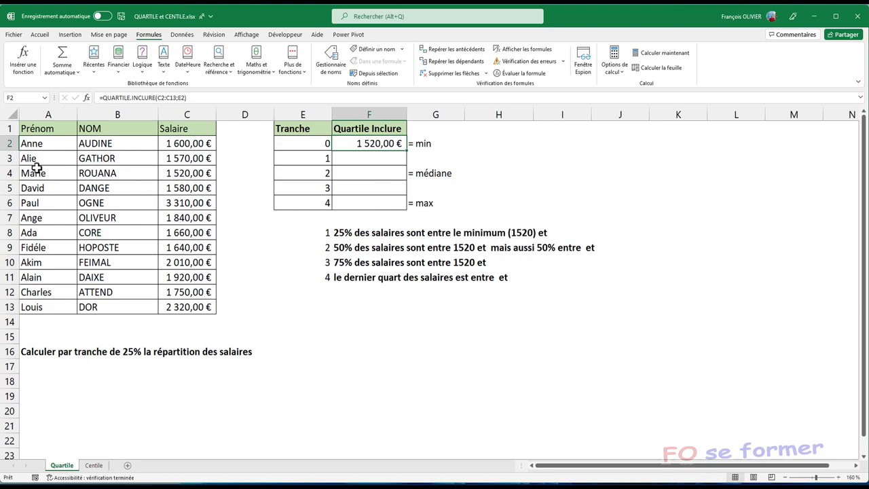
left_click(69, 172)
left_click_drag(69, 172, 185, 173)
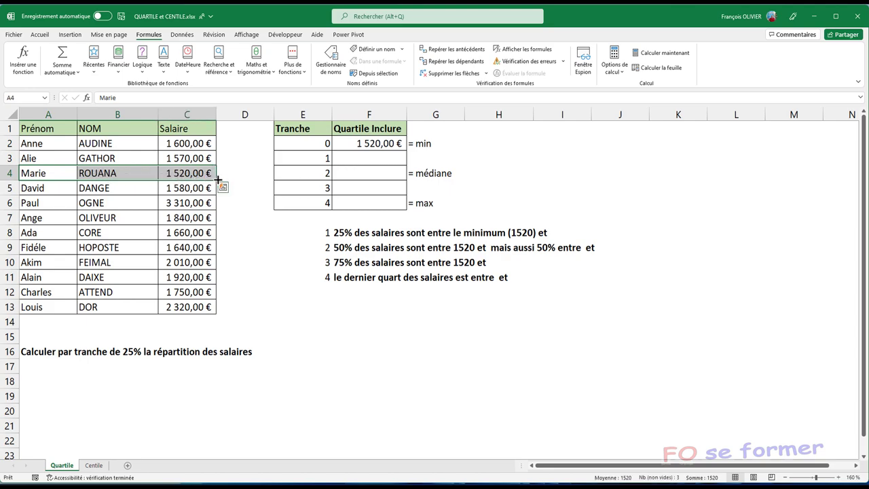
Enter =QUARTILE.INCLURE(C2:C13;E3) in F3 via the arguments form, returning 1 595,00 €.
left_click(361, 158)
type("=")
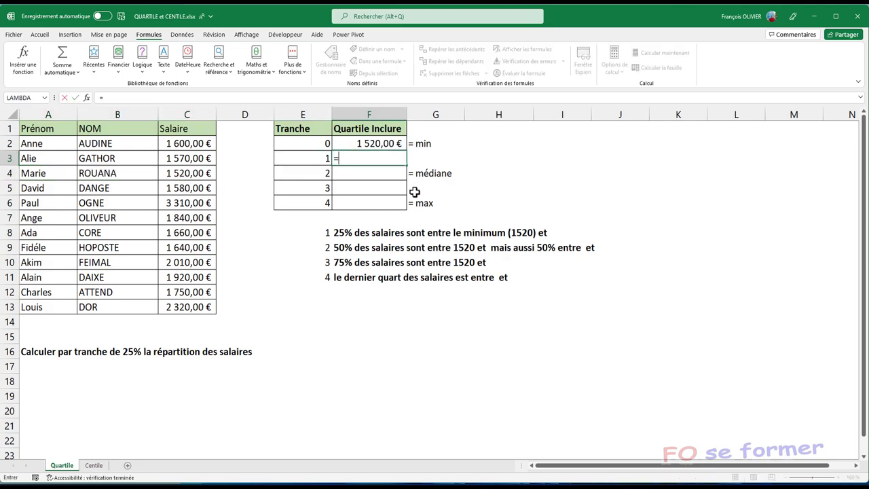
type("qua")
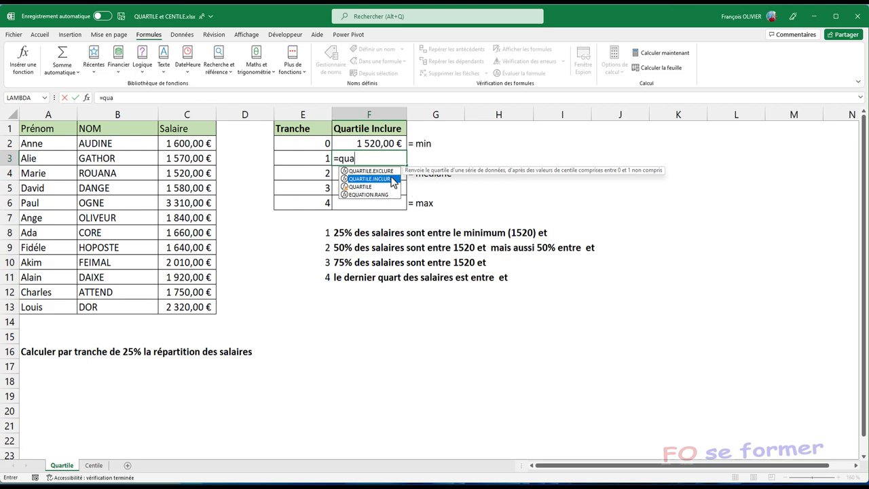
double_click(392, 180)
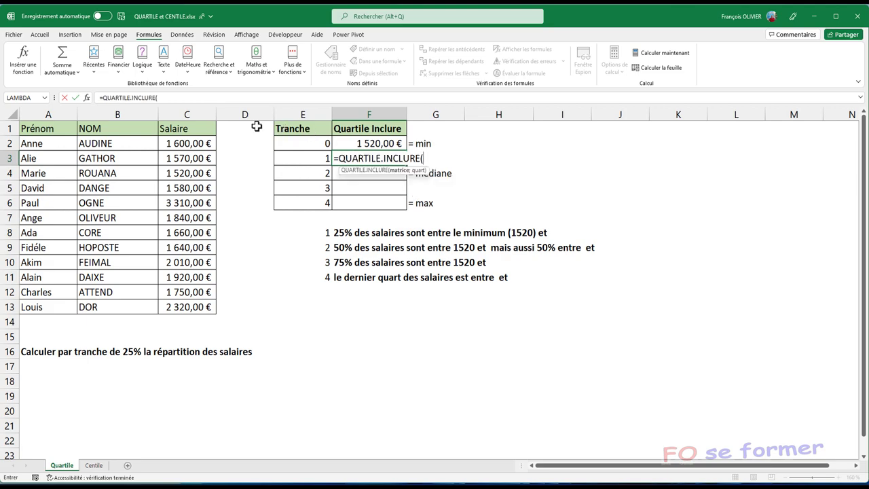
left_click(86, 97)
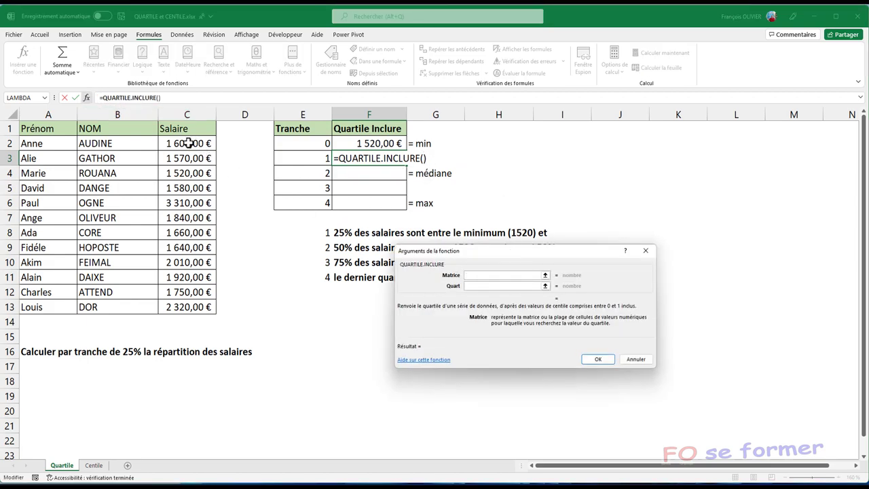
left_click_drag(188, 144, 183, 307)
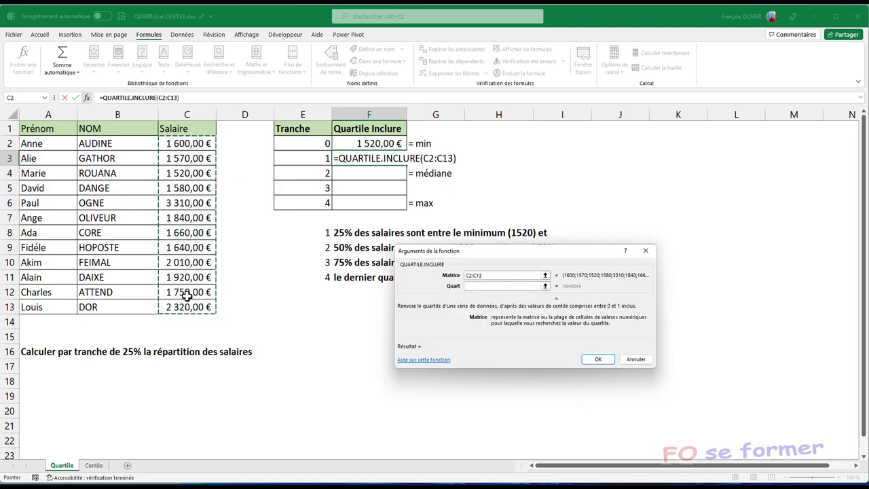
left_click(468, 286)
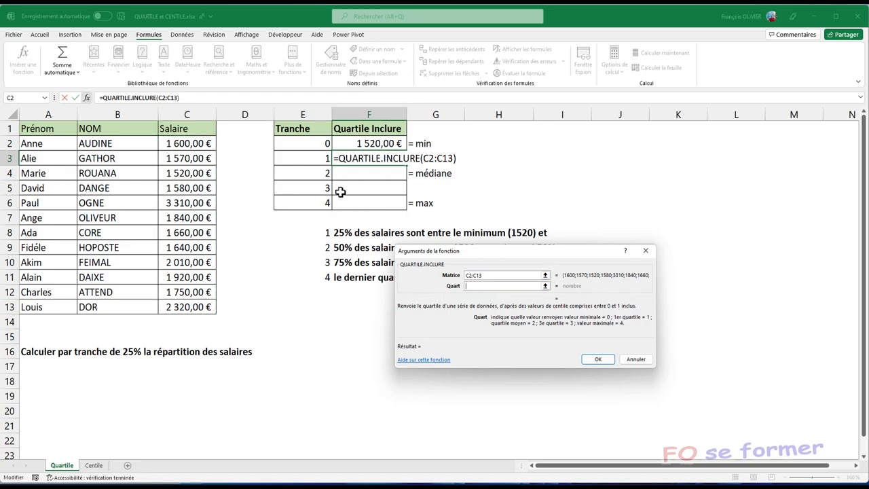
left_click(303, 157)
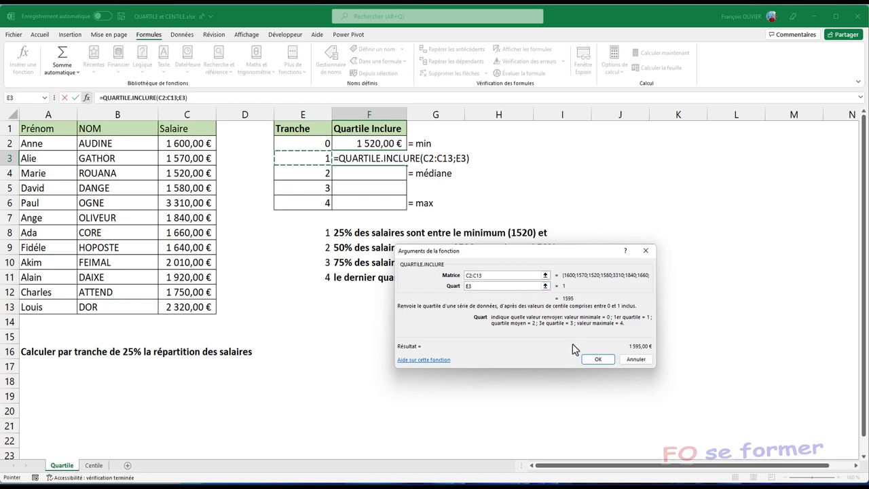
left_click(590, 359)
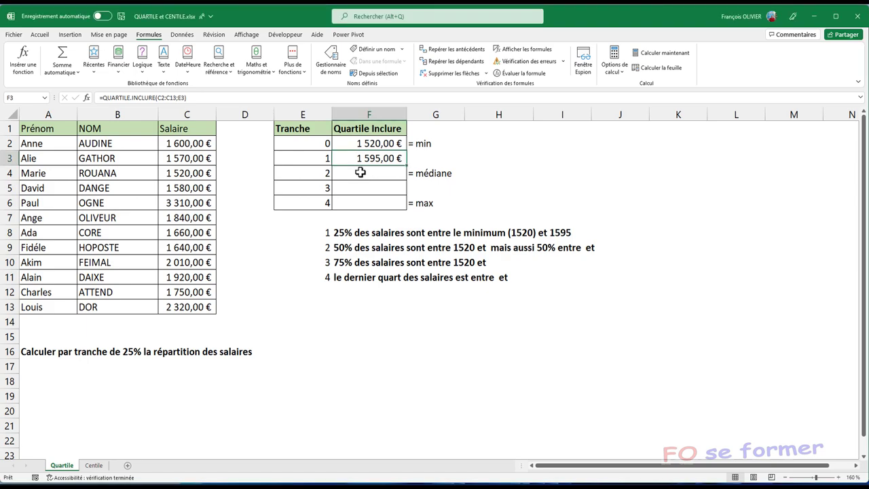
key("F2")
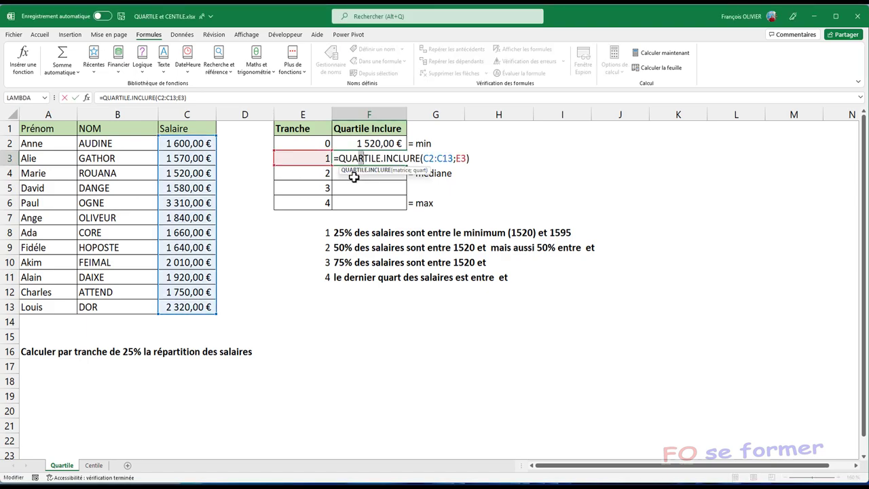
key("Return")
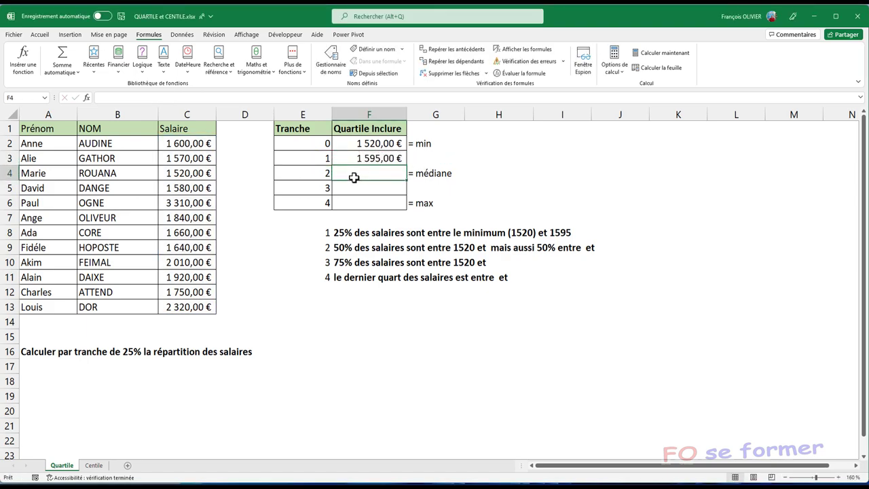
Enter =QUARTILE.INCLURE(C2:C13;E4) in F4, returning the 1 705,00 € median.
type("=quartile")
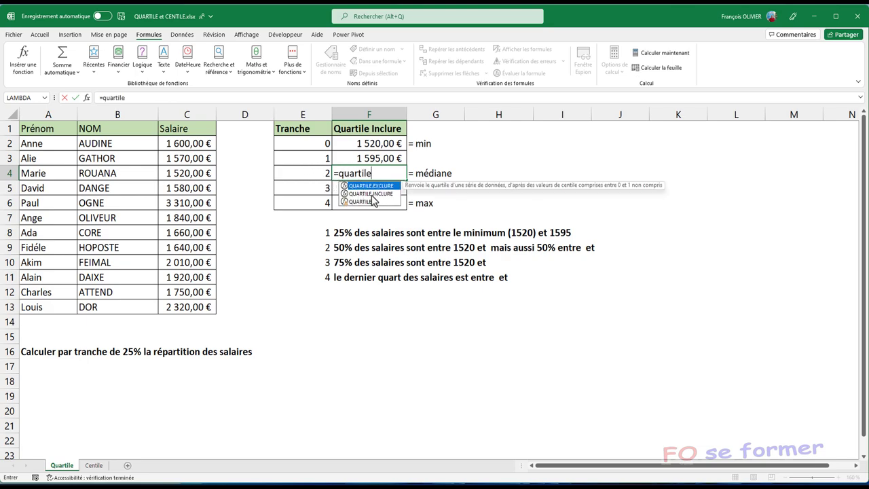
double_click(371, 194)
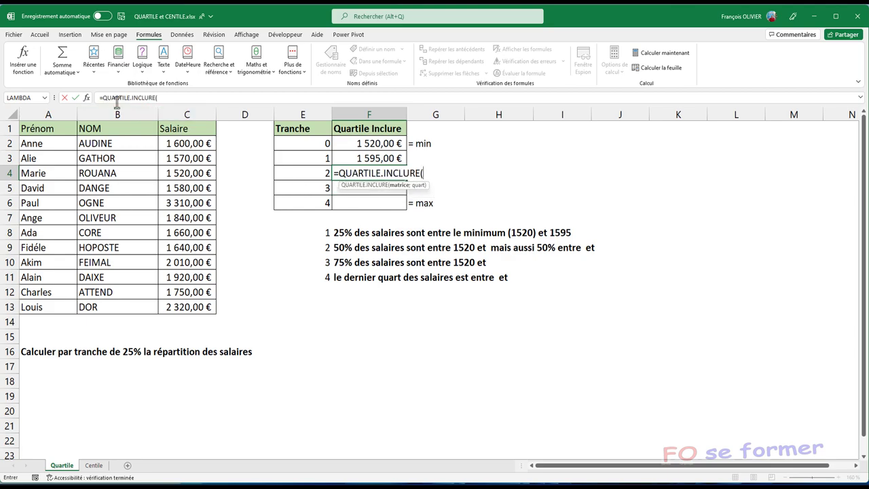
left_click(87, 98)
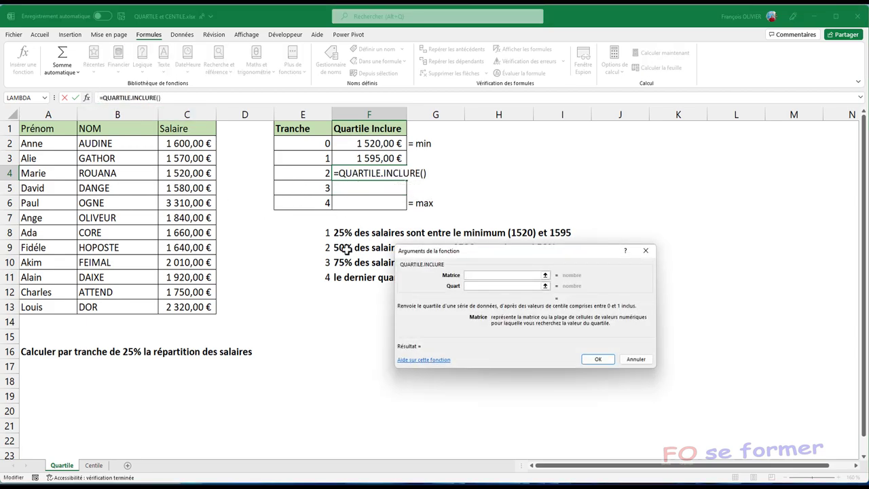
left_click_drag(193, 143, 183, 300)
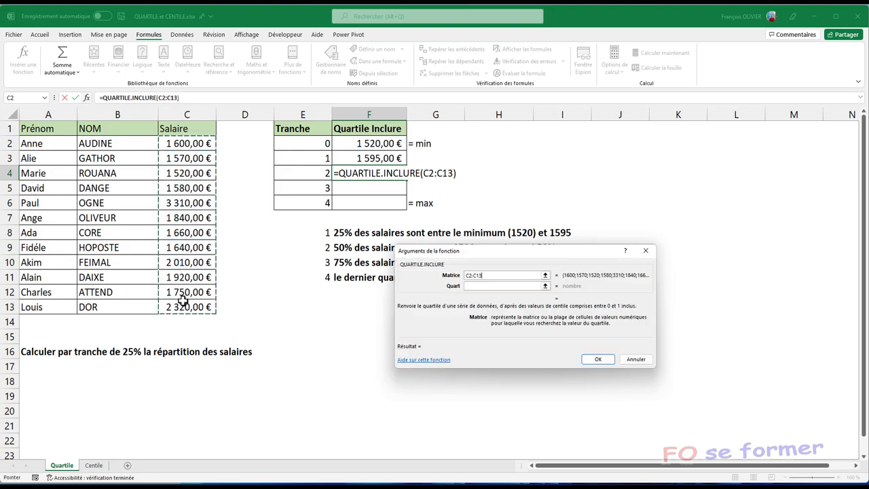
left_click(480, 286)
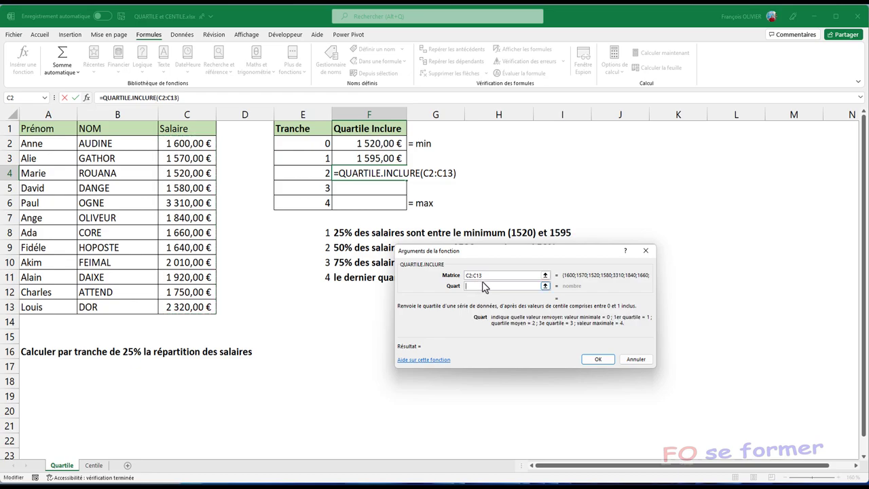
left_click(328, 176)
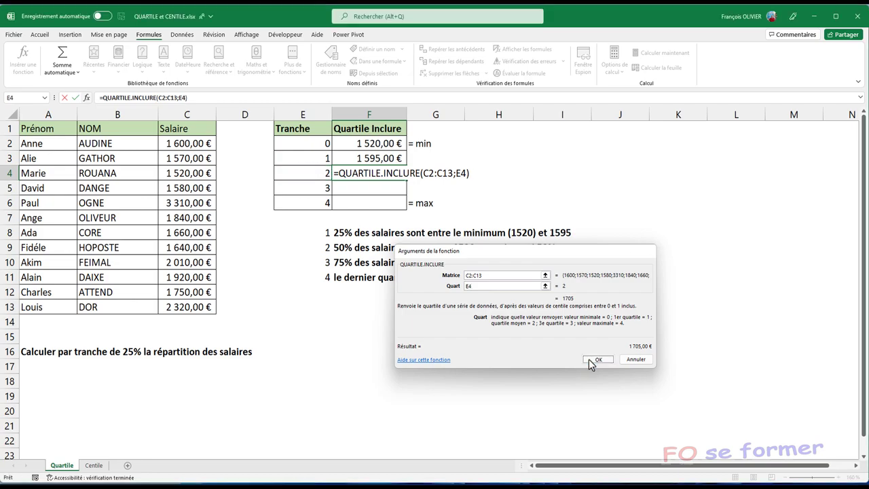
left_click(589, 359)
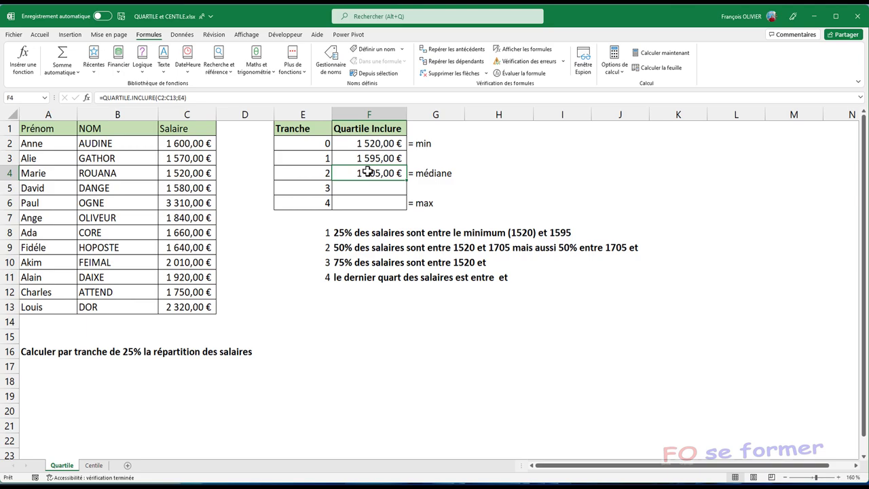
left_click(372, 187)
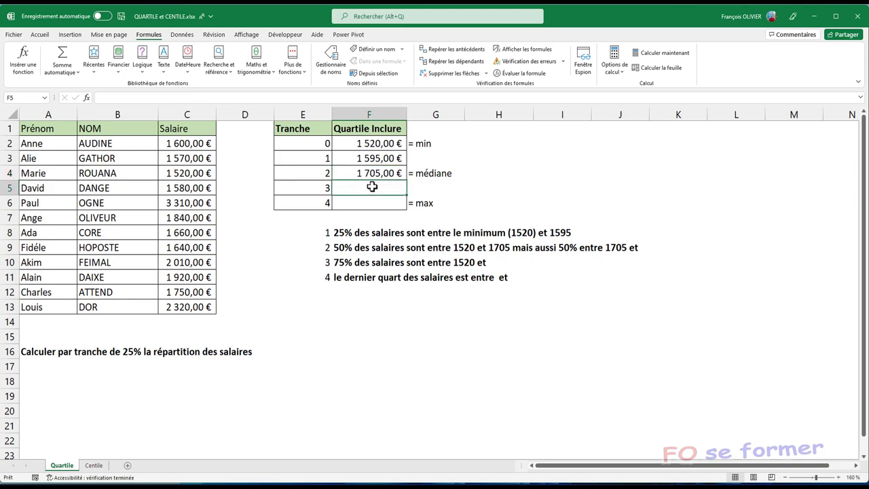
Build =QUARTILE.INCLURE(C2:C13;E5) in F5 for tranche 3 through the arguments form.
type("=quar")
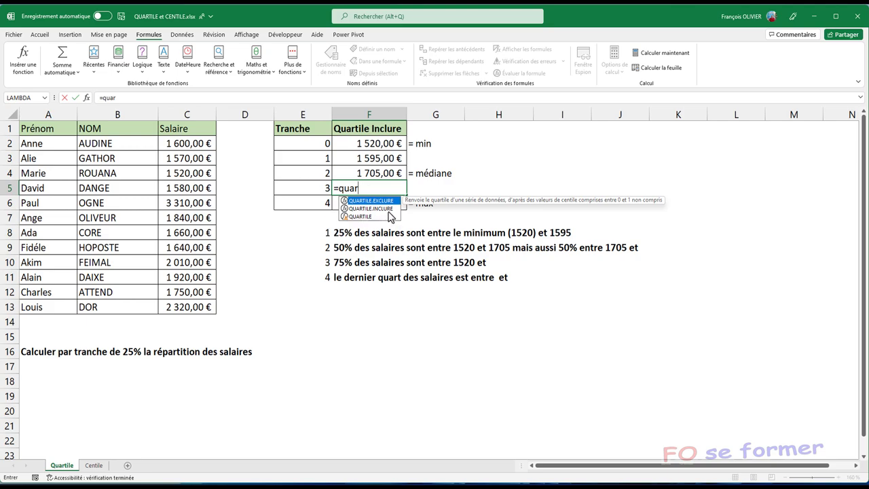
left_click(390, 209)
double_click(390, 211)
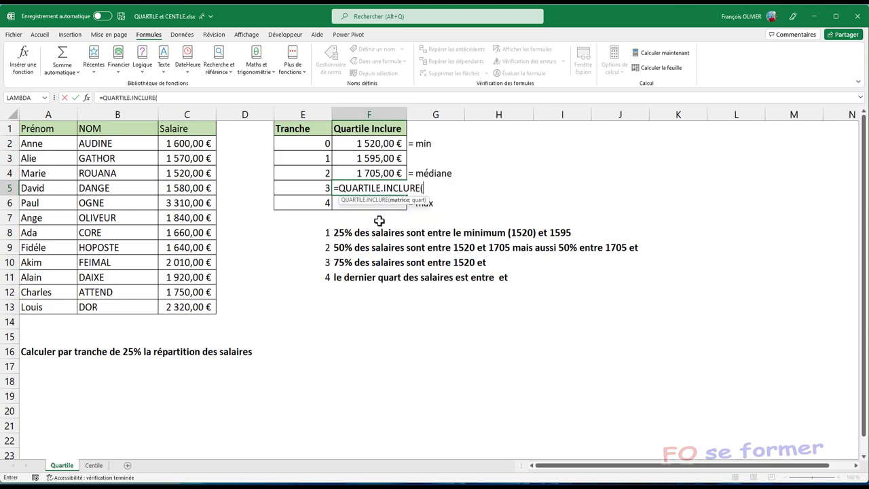
left_click(86, 98)
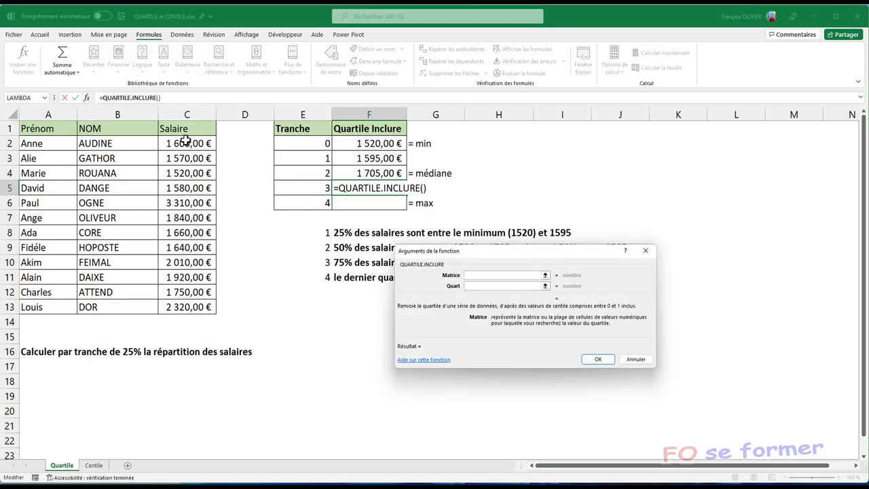
left_click_drag(185, 143, 203, 299)
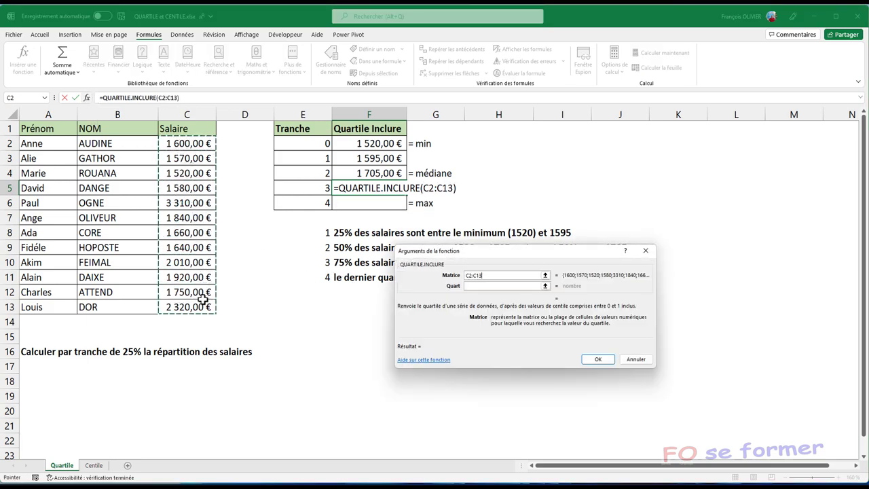
left_click(480, 288)
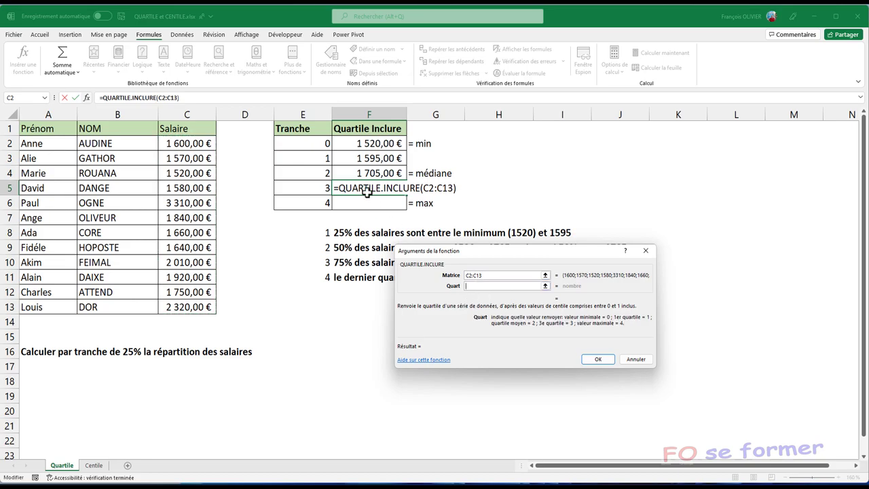
left_click(303, 182)
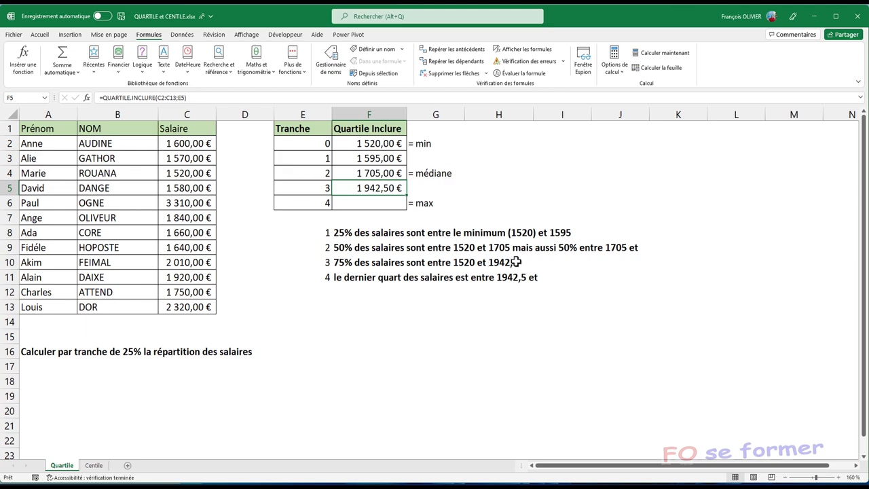
Type =QUARTILE.INCLURE(C2:C13;E6) directly into F6, returning the 3 310,00 € maximum.
left_click(379, 203)
type("=")
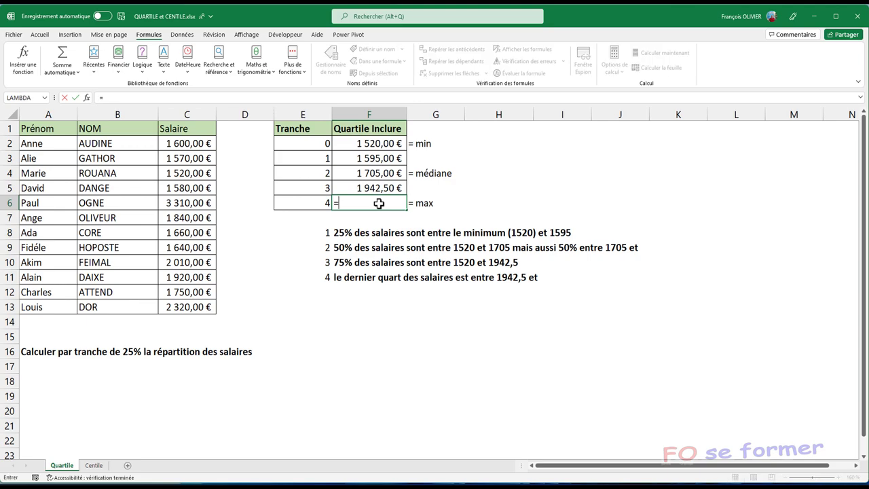
type("quartile")
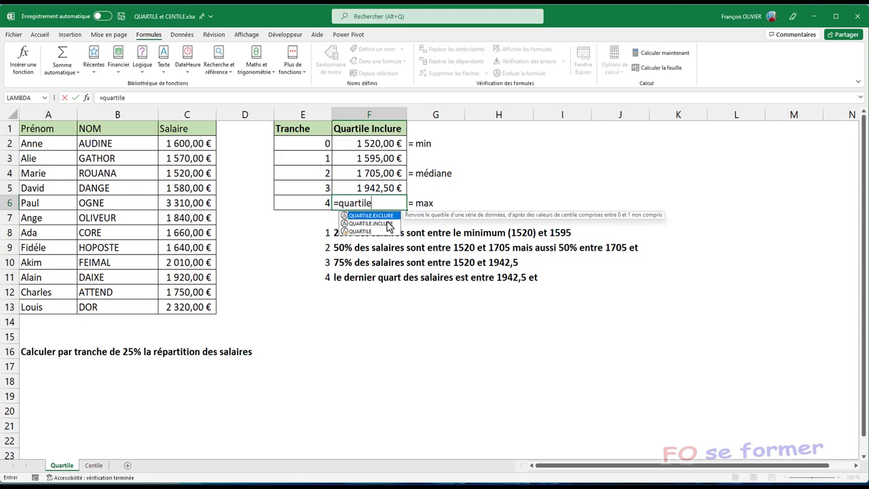
left_click(388, 223)
double_click(387, 223)
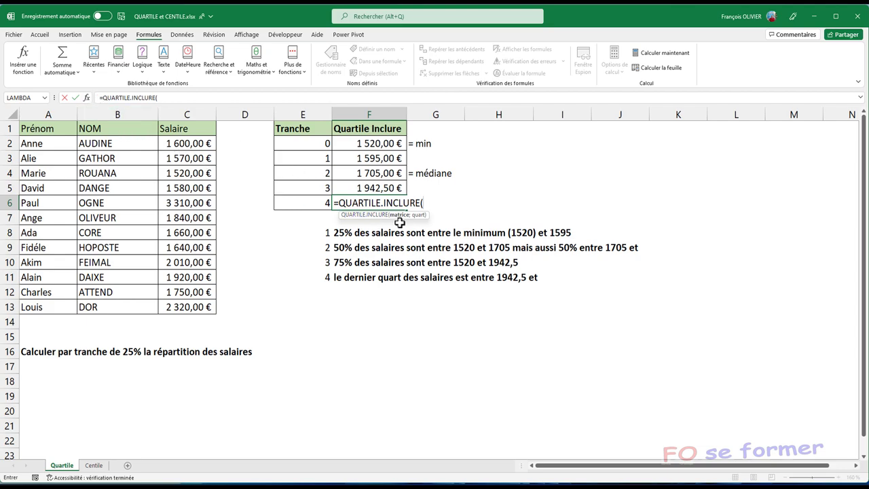
left_click(178, 148)
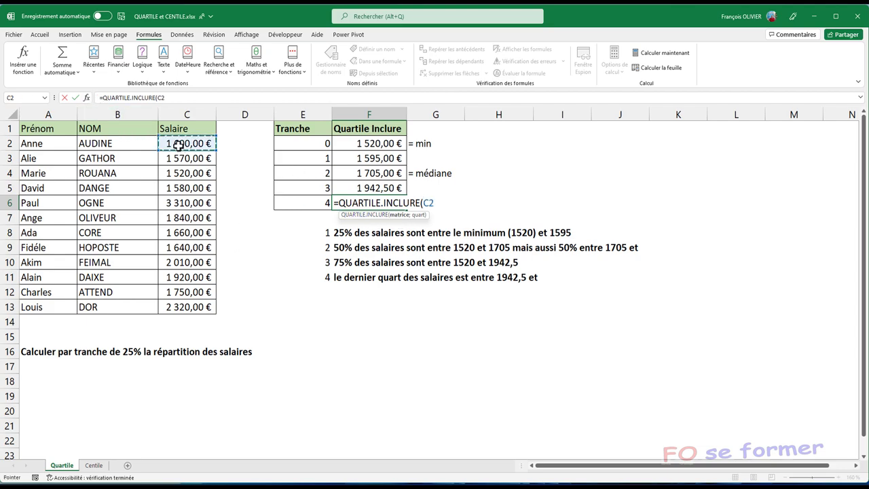
left_click_drag(178, 145, 169, 217)
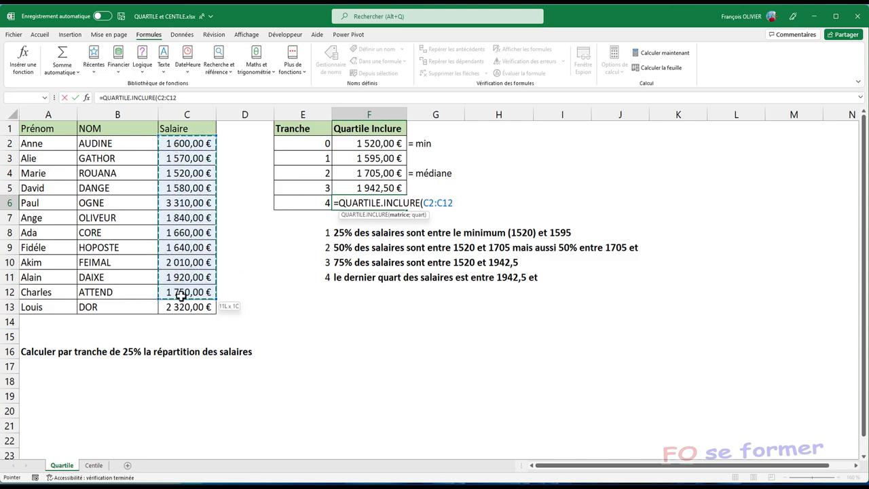
left_click_drag(169, 217, 182, 300)
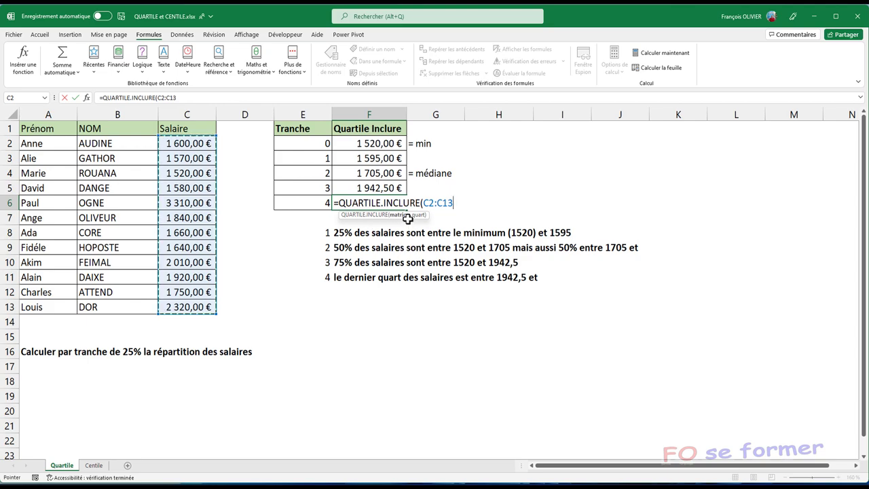
key("F8")
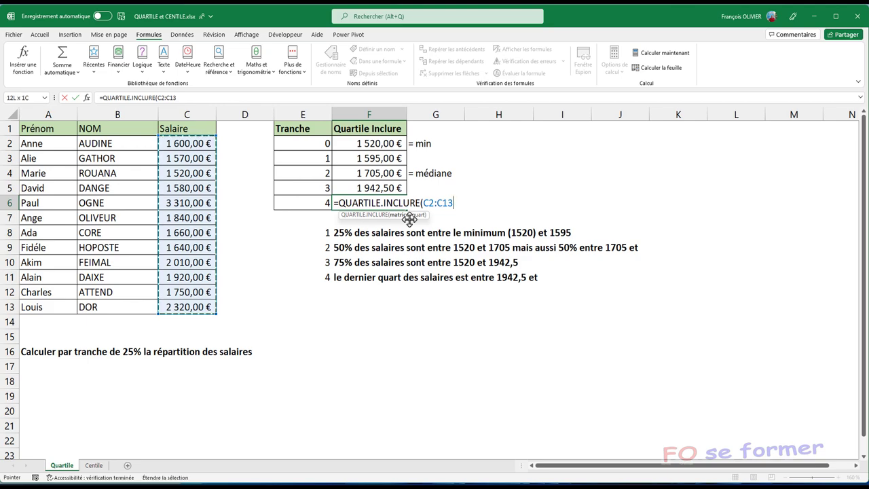
type(";")
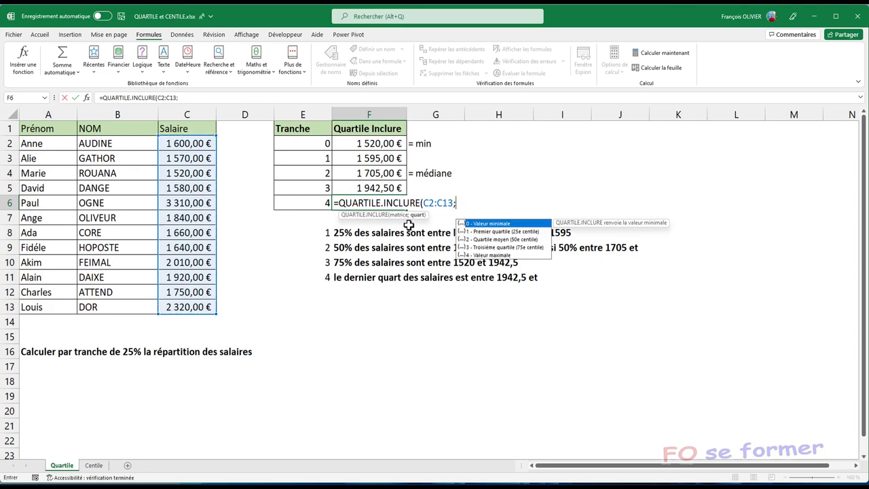
left_click(308, 200)
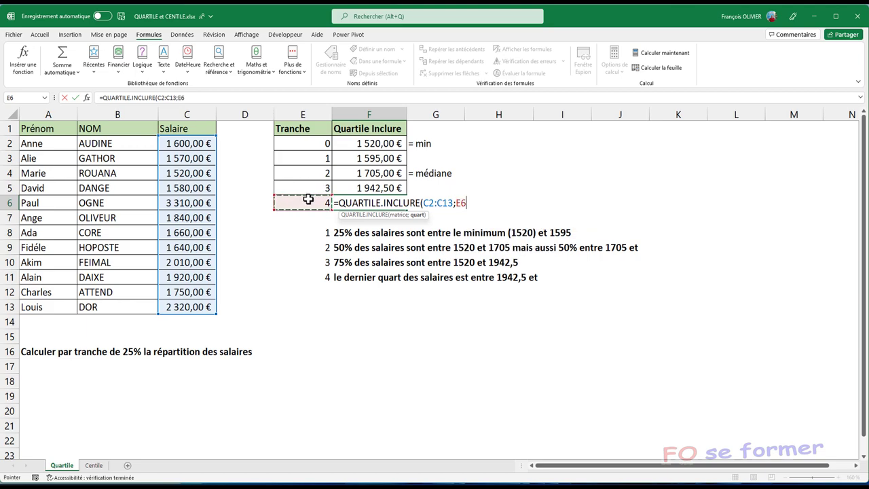
key("Return")
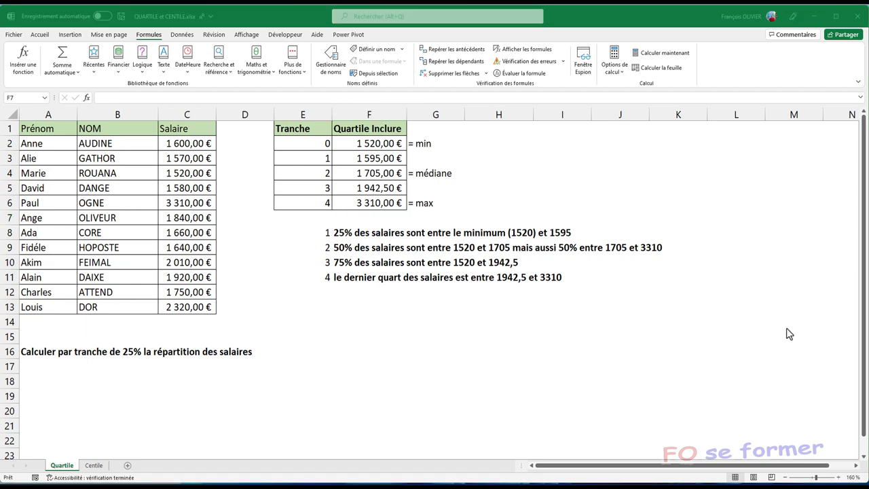
Go to the Centile sheet and widen column F (Centile Inclure) slightly.
left_click(95, 466)
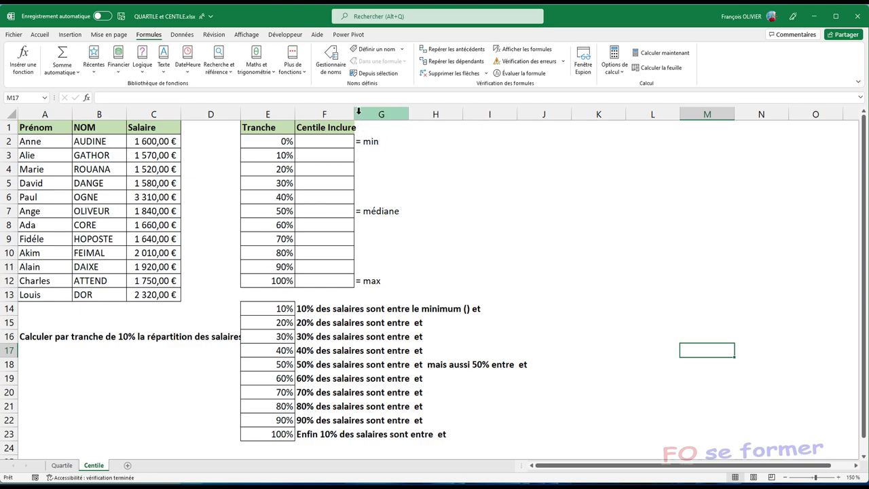
left_click_drag(356, 114, 361, 113)
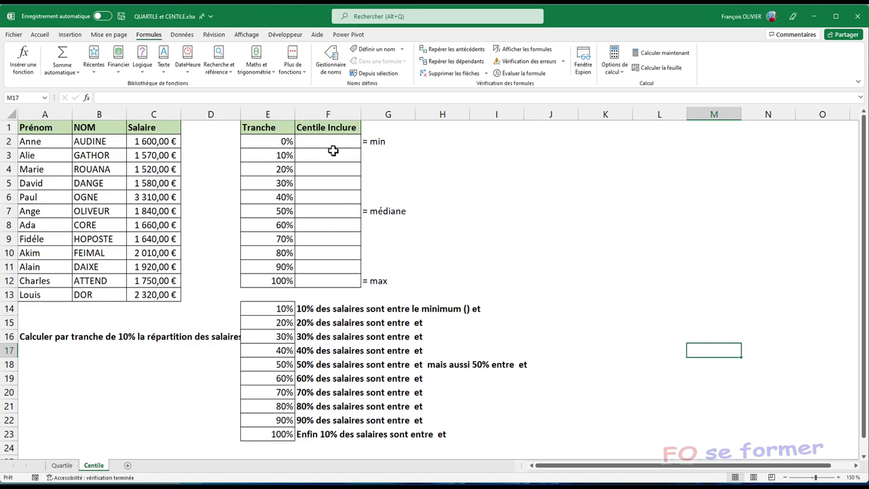
Begin =CENTILE.INCLURE in F2 for the 0% tranche and open its Function Arguments form.
left_click(328, 142)
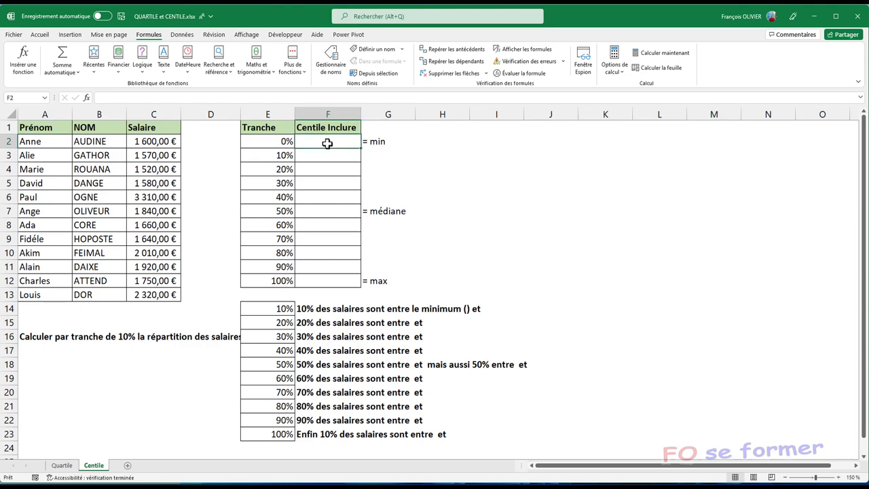
type("=")
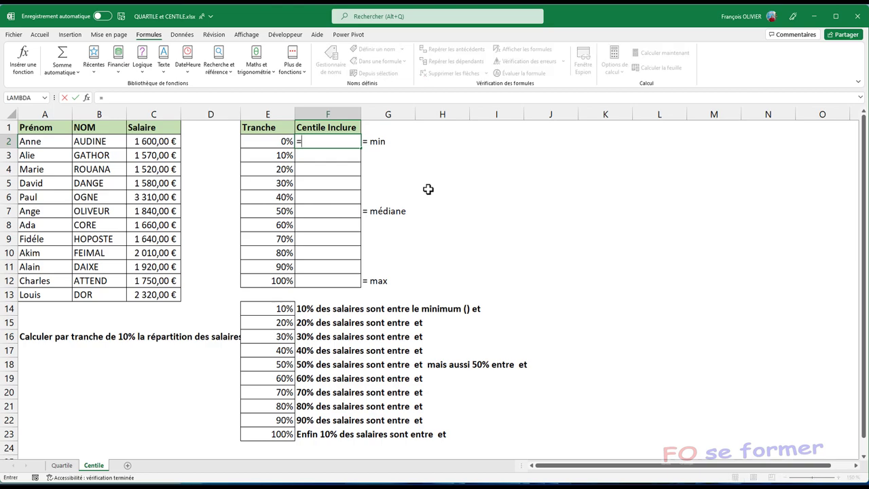
type("ce")
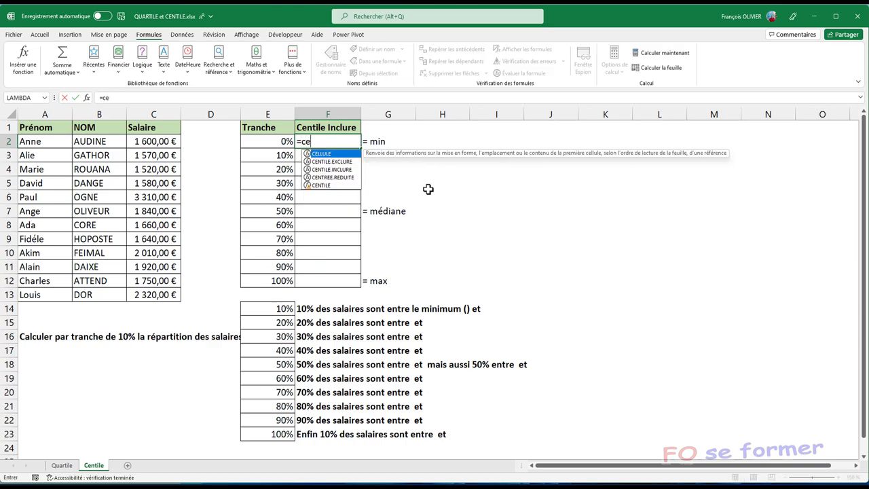
type("n")
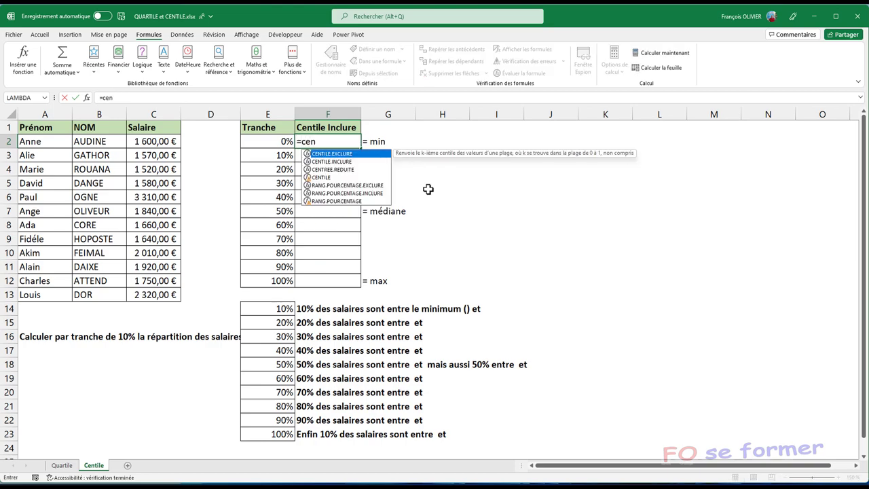
type("ti")
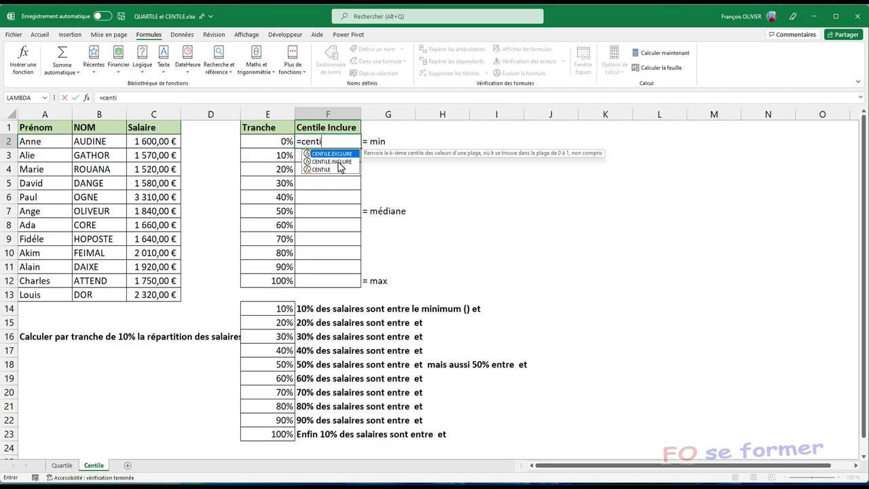
left_click(340, 163)
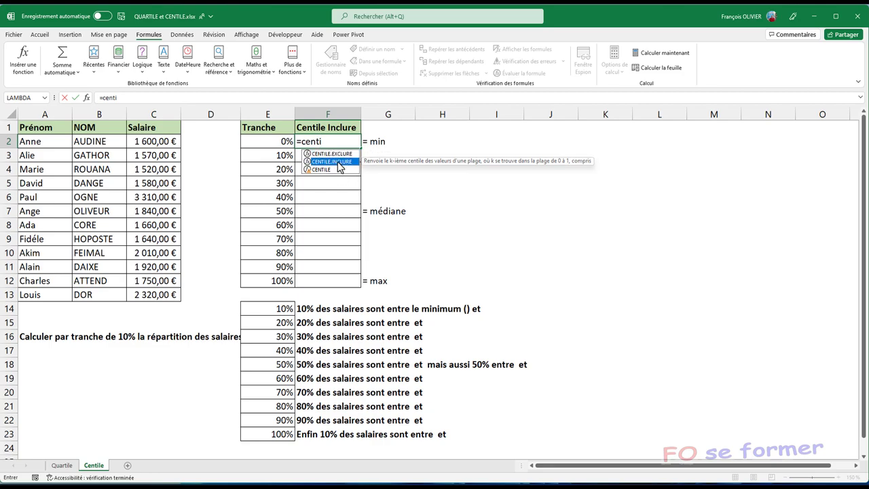
double_click(340, 163)
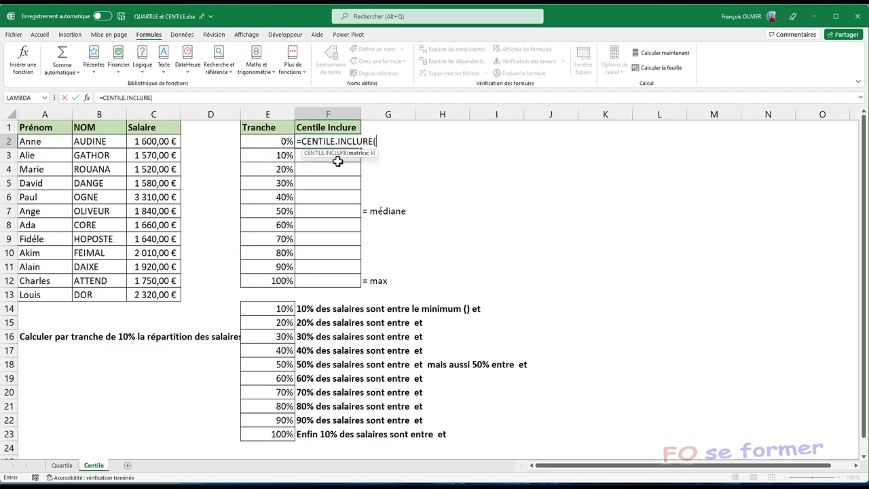
left_click(86, 97)
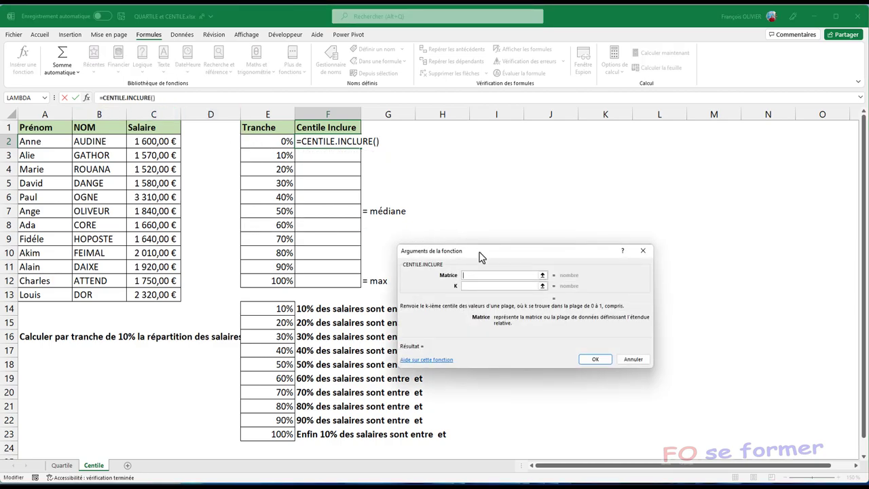
Give CENTILE.INCLURE the absolute range $C$2:$C$13 and k = E2, so F2 returns 1 520,00 €.
left_click_drag(480, 255, 499, 149)
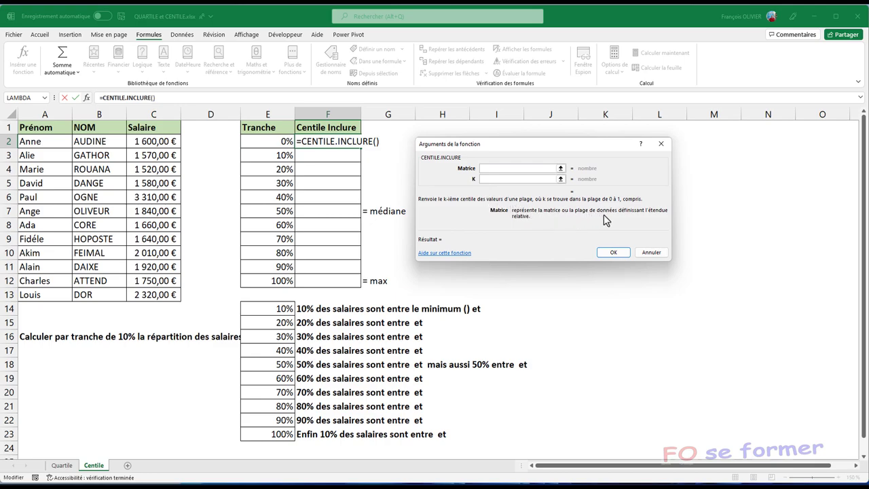
left_click_drag(153, 142, 157, 294)
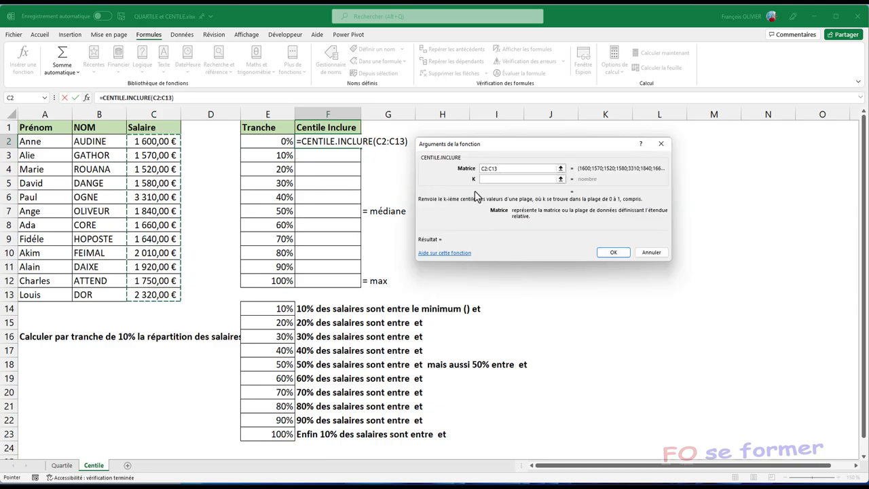
left_click(489, 179)
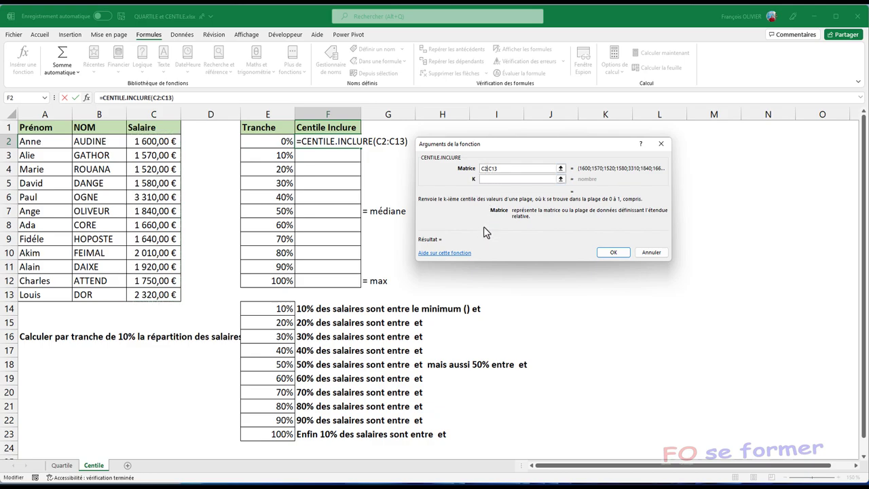
key("F4")
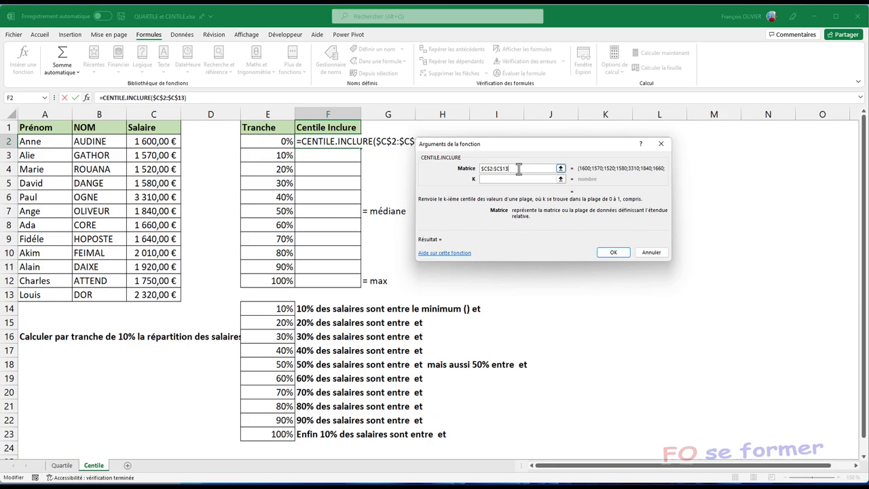
left_click(499, 179)
left_click(498, 179)
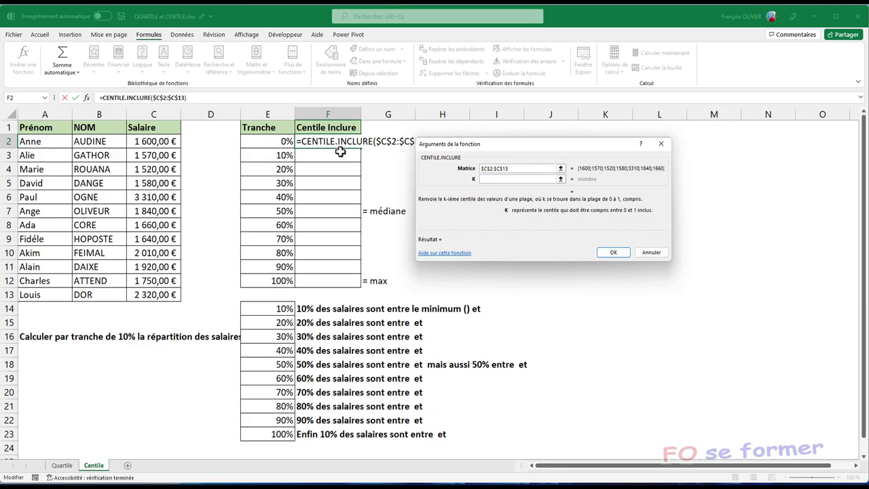
left_click(279, 138)
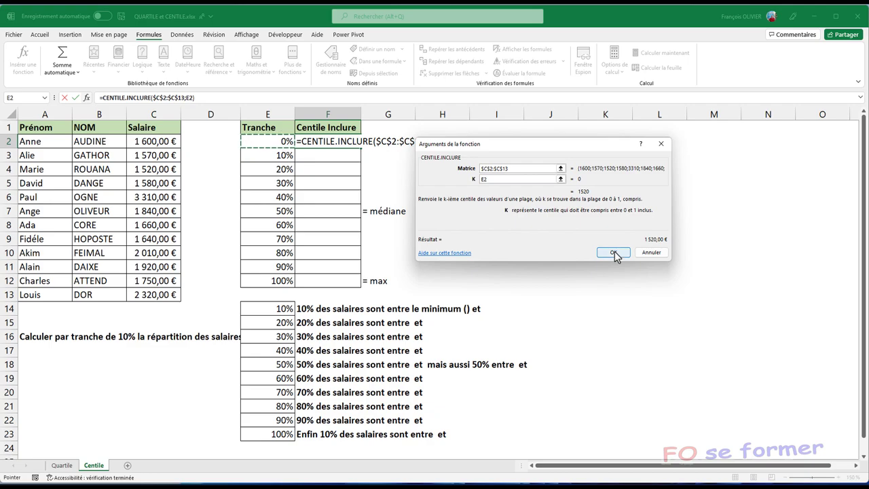
left_click(615, 253)
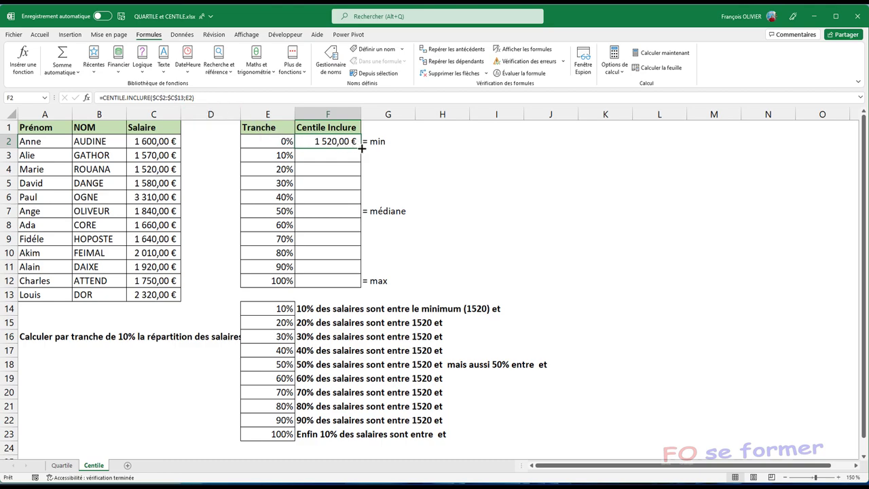
Copy F2's centile formula down to F12, giving 1 571,00 € at 10% through 3 310,00 € at 100%.
left_click_drag(362, 147, 352, 274)
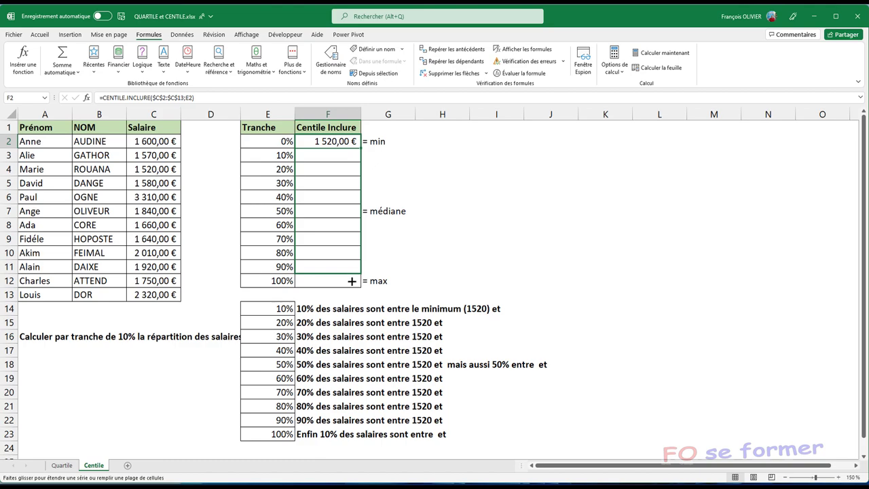
left_click_drag(352, 281, 347, 286)
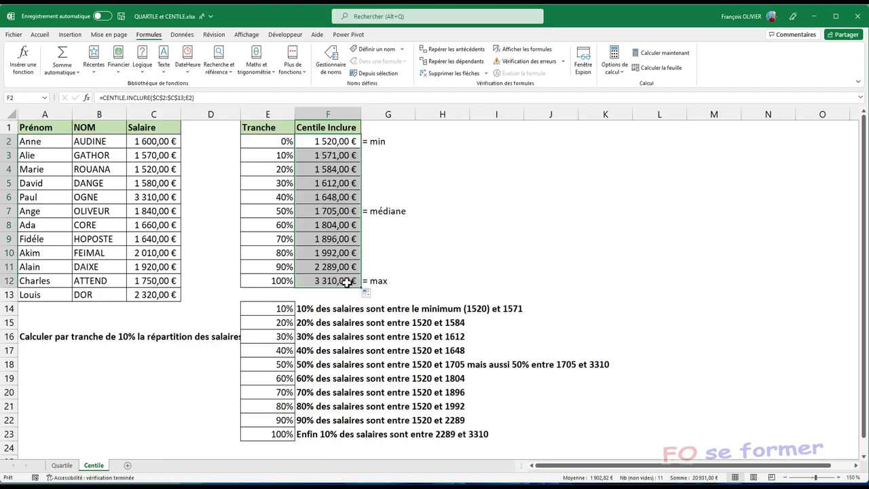
left_click(383, 197)
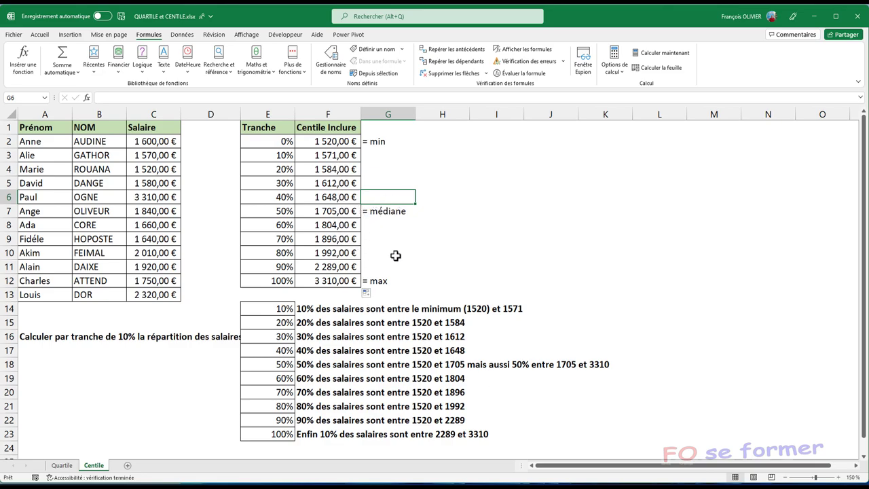
left_click(463, 248)
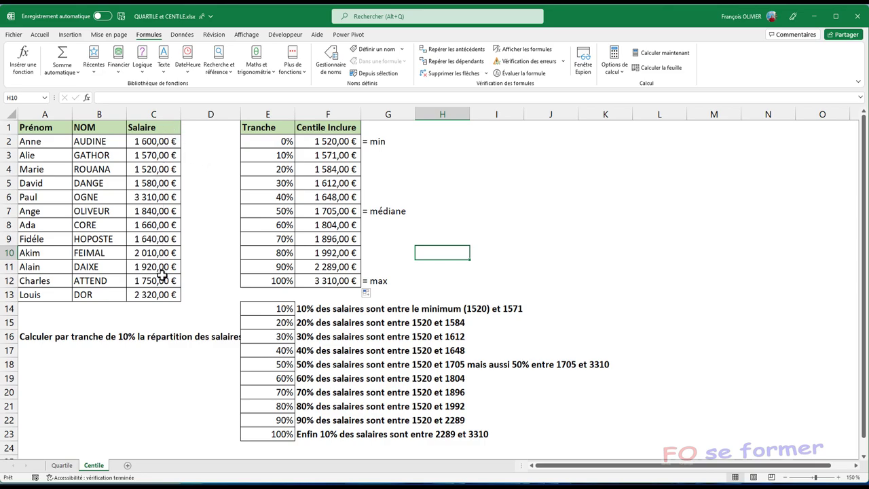
Switch to the Quartile sheet to see its results from 1 520,00 € to 3 310,00 €.
left_click(61, 466)
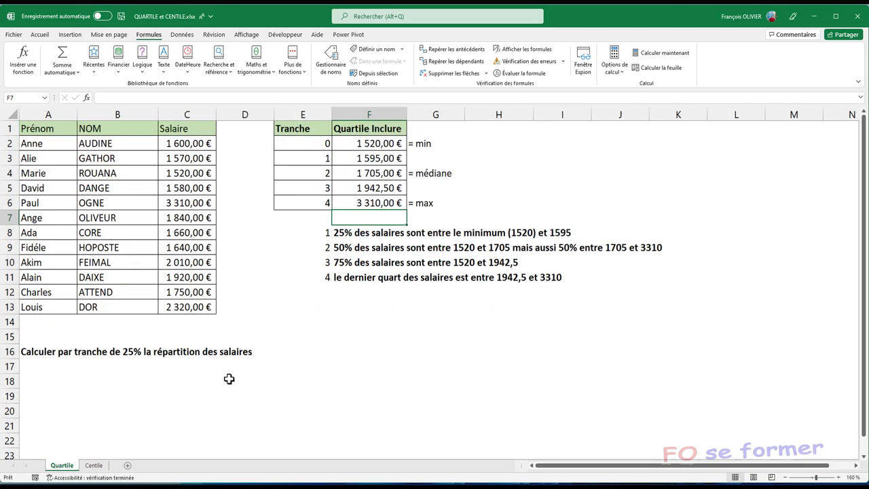